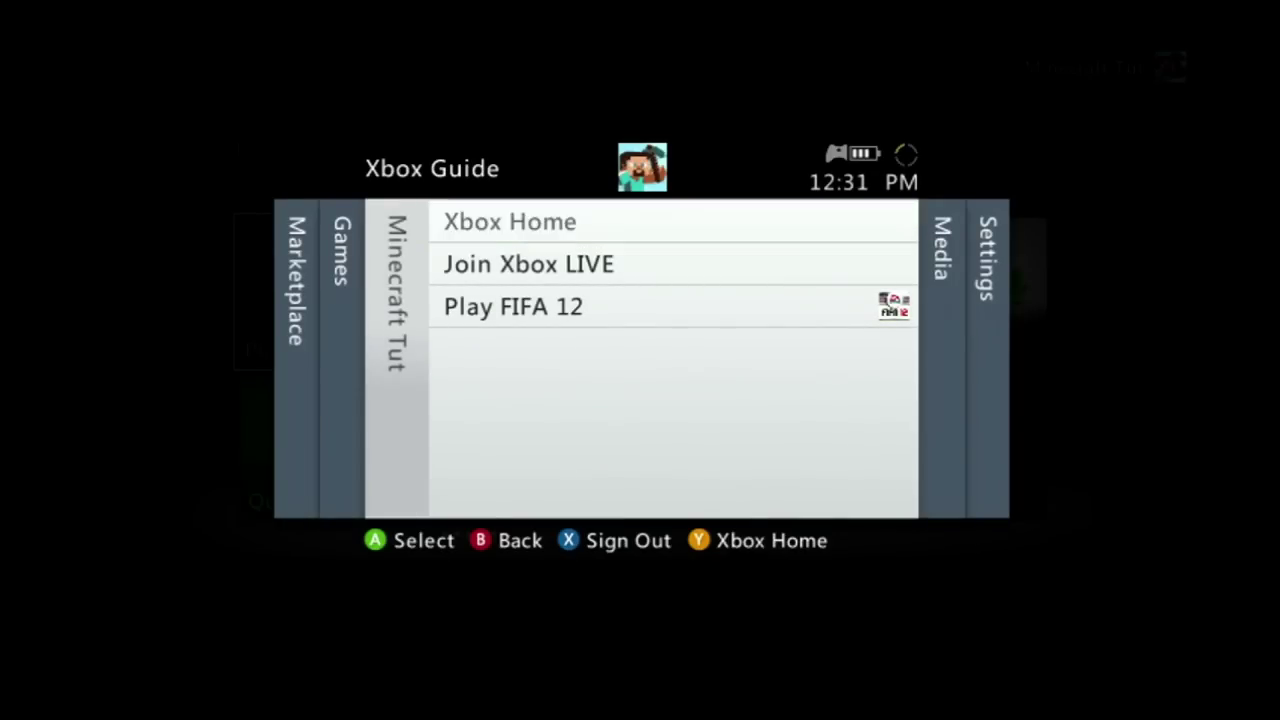
Wipe the USB stick and configure it as an Xbox 360 Memory Unit with 1.3 GB free
{"action": "key", "text": "Down"}
{"action": "key", "text": "Down"}
{"action": "key", "text": "Down"}
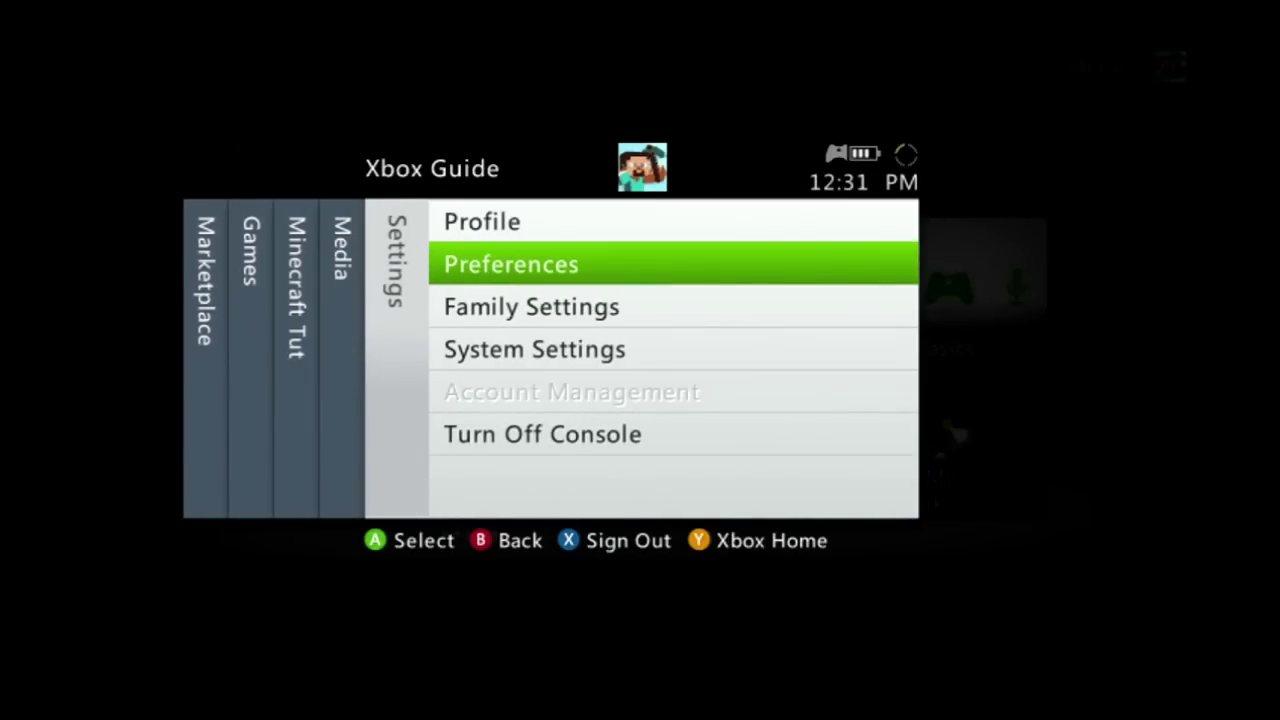
{"action": "key", "text": "Return"}
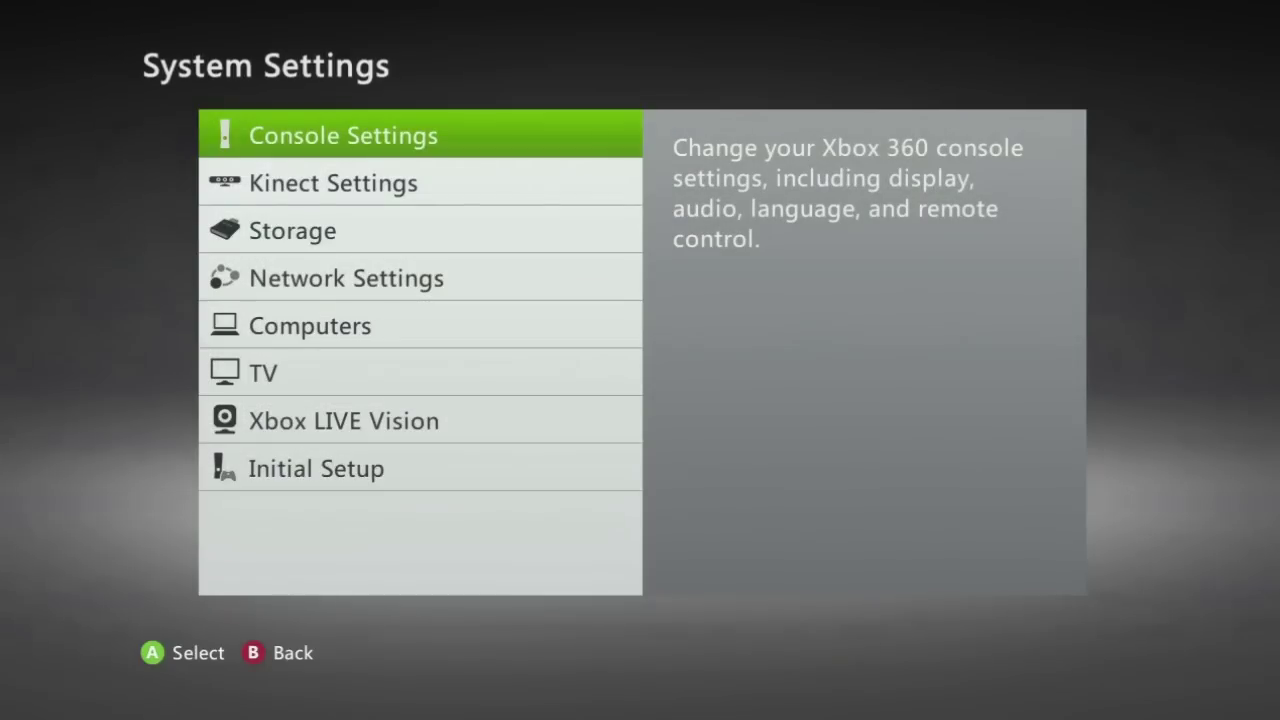
{"action": "key", "text": "Down"}
{"action": "key", "text": "Down"}
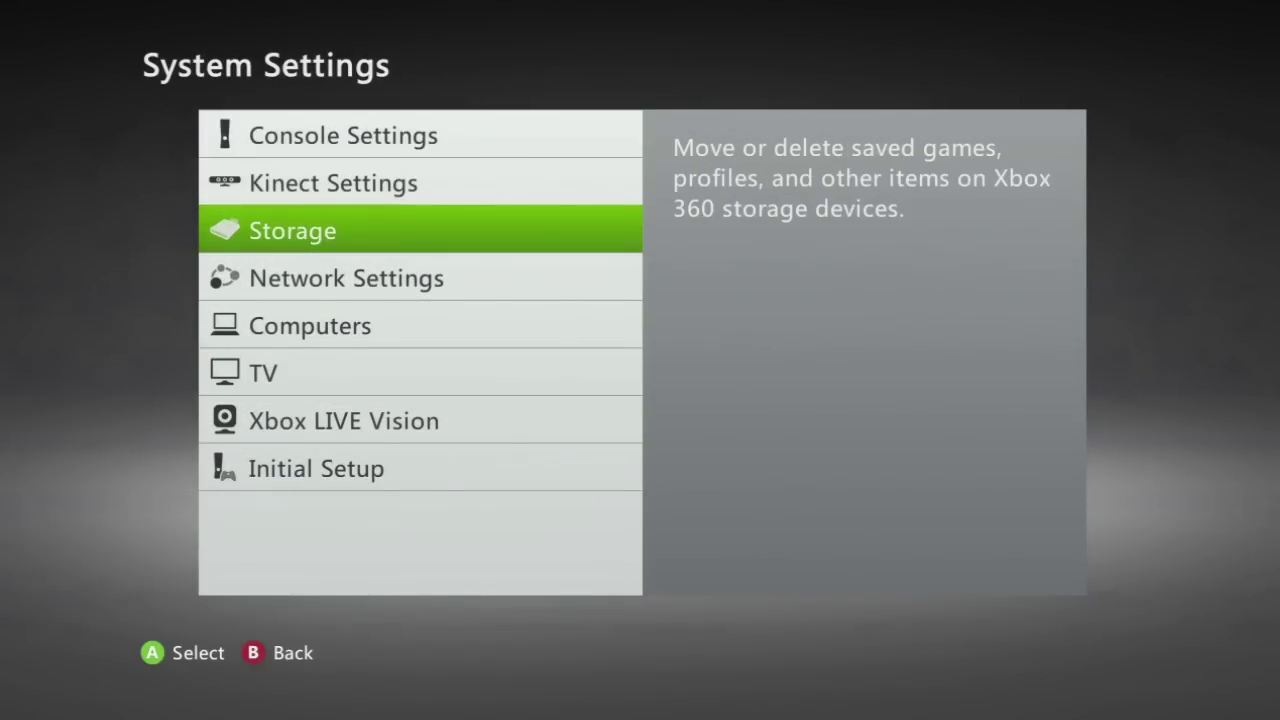
{"action": "key", "text": "Return"}
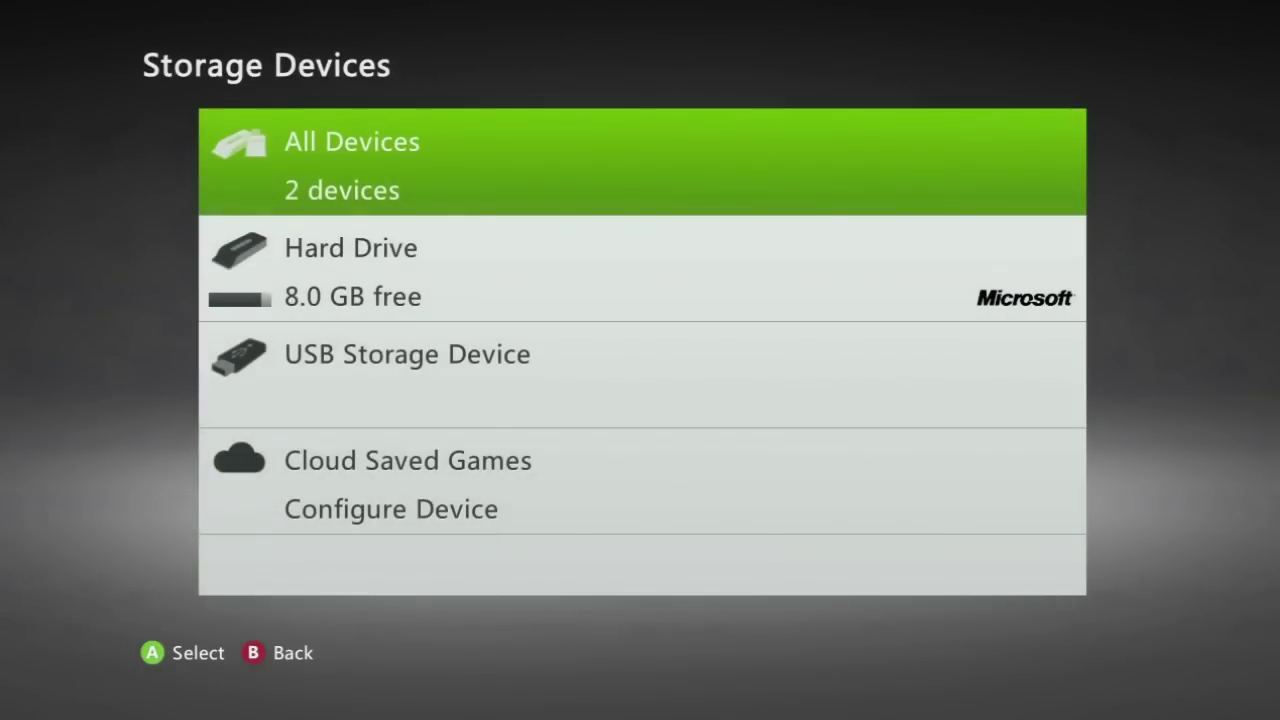
{"action": "key", "text": "Down"}
{"action": "key", "text": "Down"}
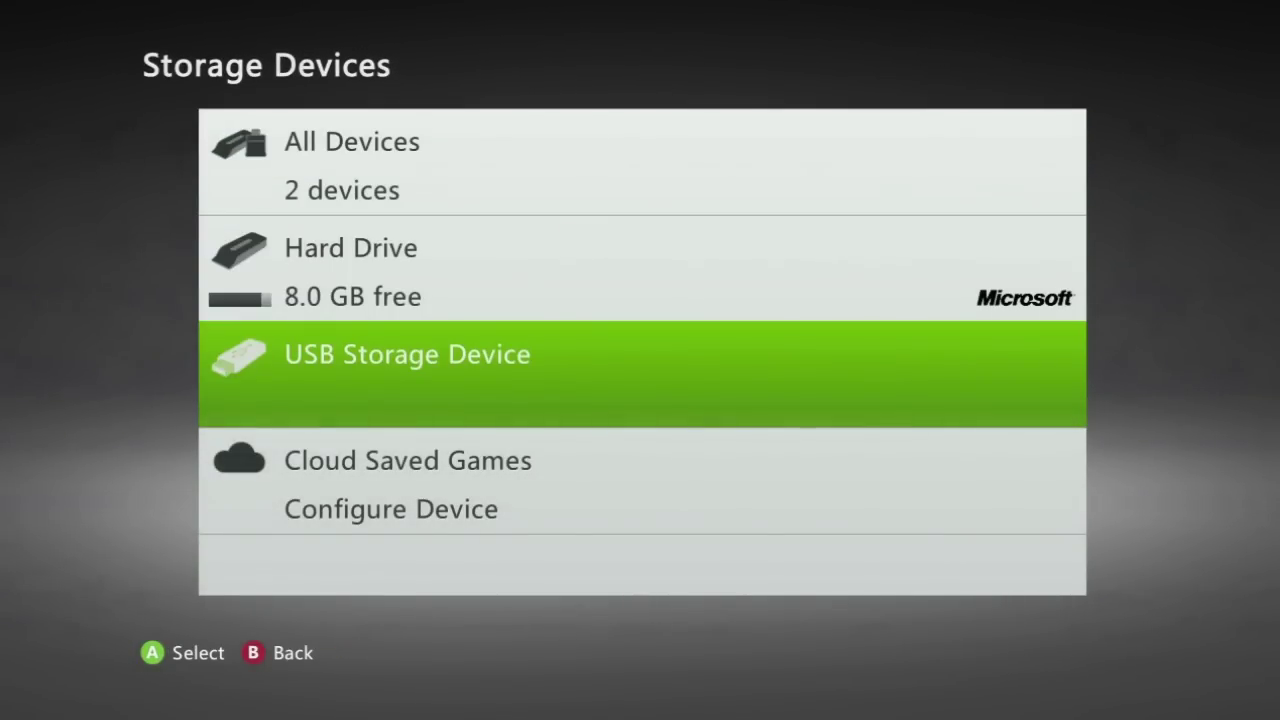
{"action": "key", "text": "Return"}
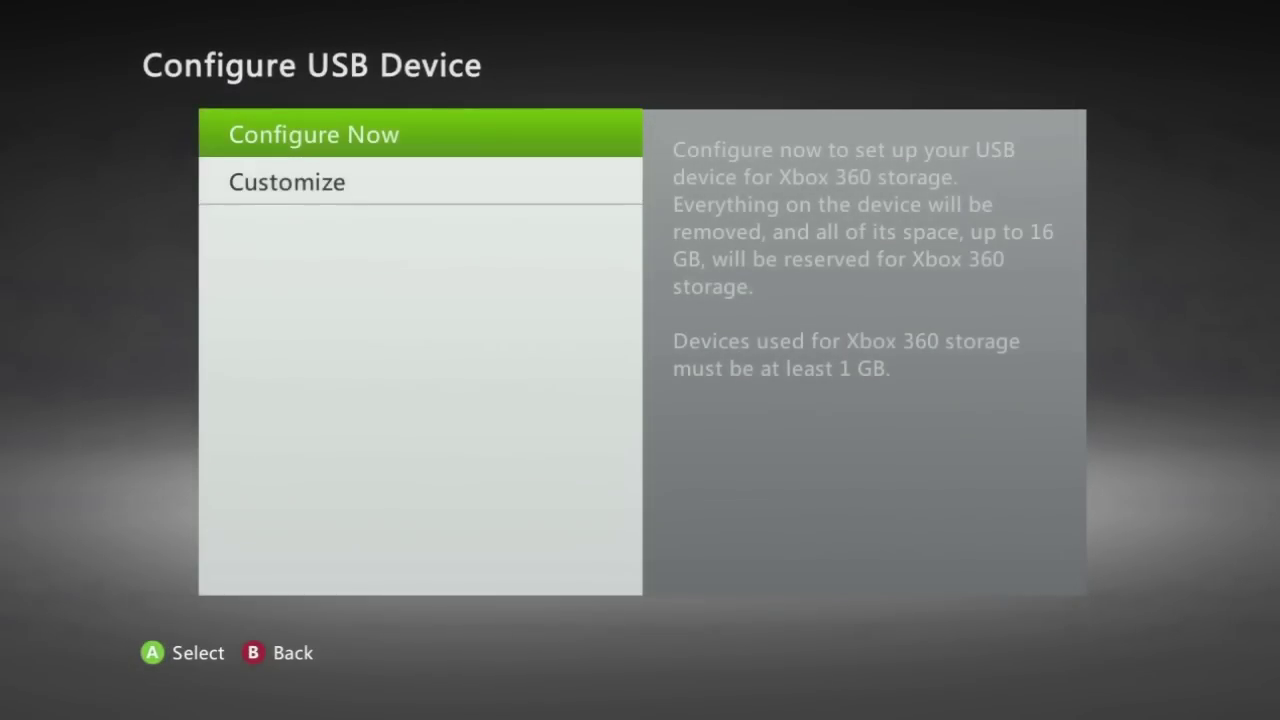
{"action": "key", "text": "Return"}
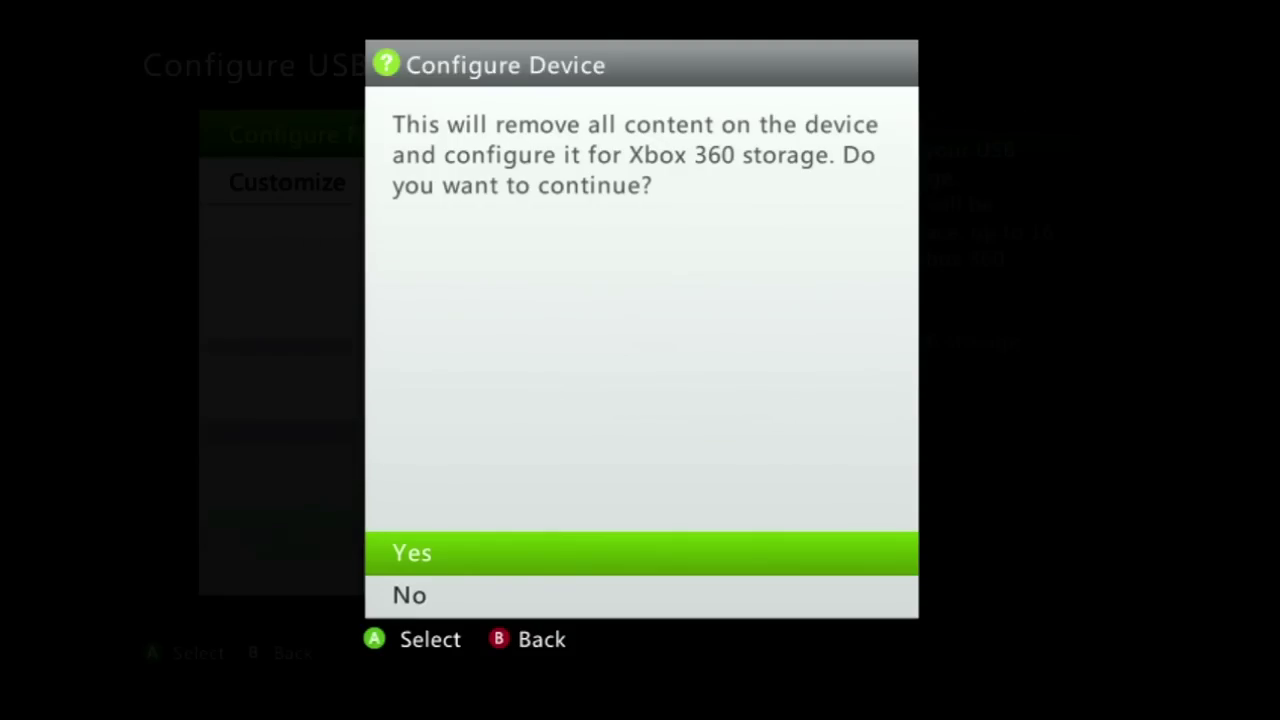
{"action": "key", "text": "Return"}
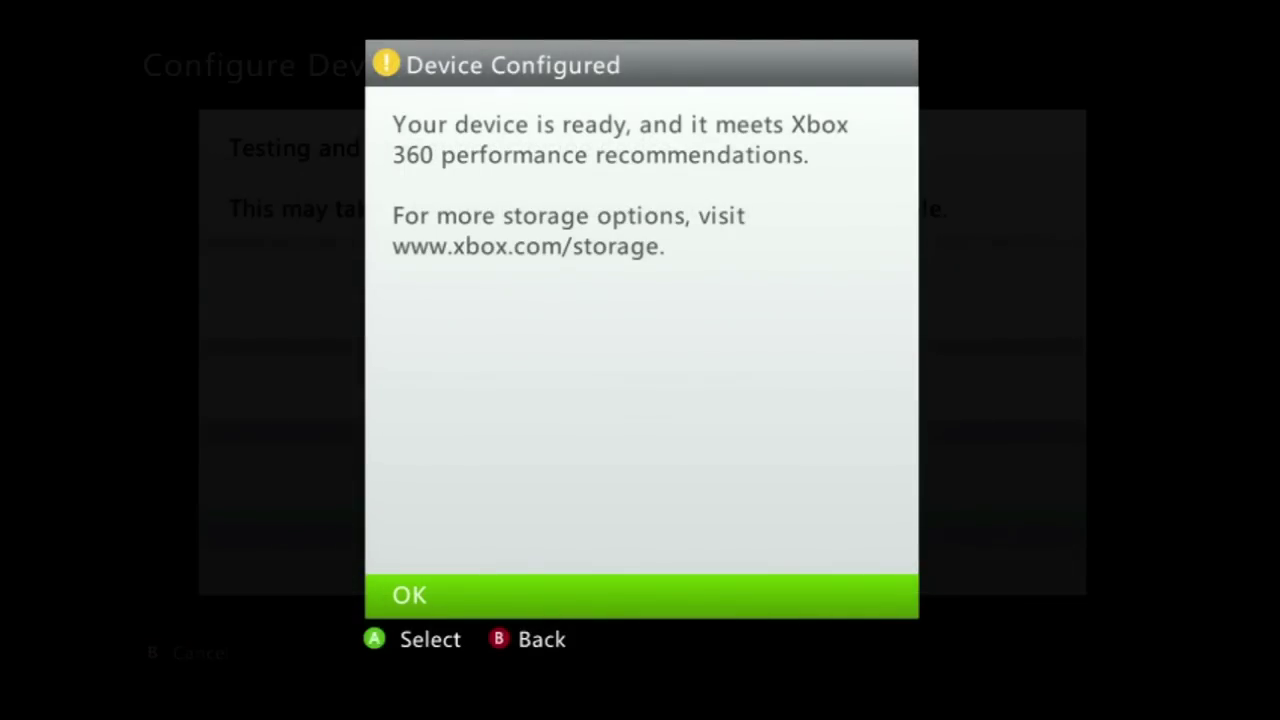
{"action": "key", "text": "Return"}
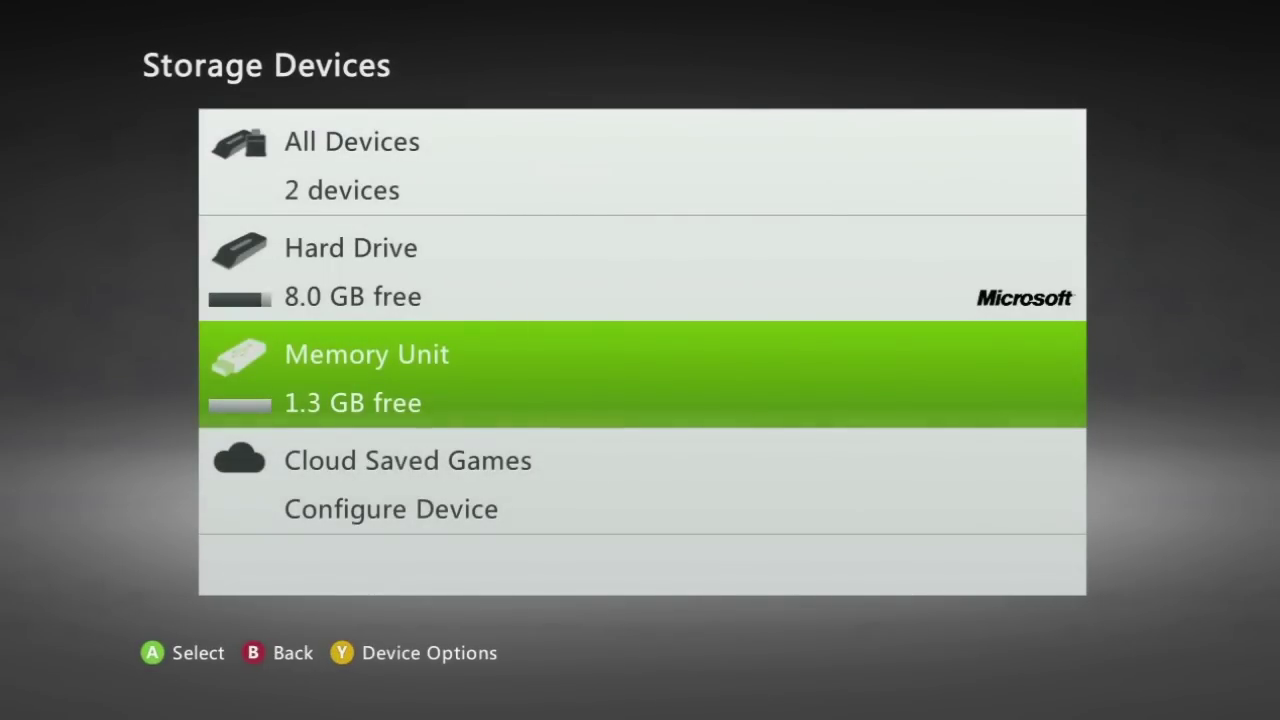
Check that the new 1.3 GB Memory Unit holds nothing
{"action": "key", "text": "Return"}
{"action": "key", "text": "Down"}
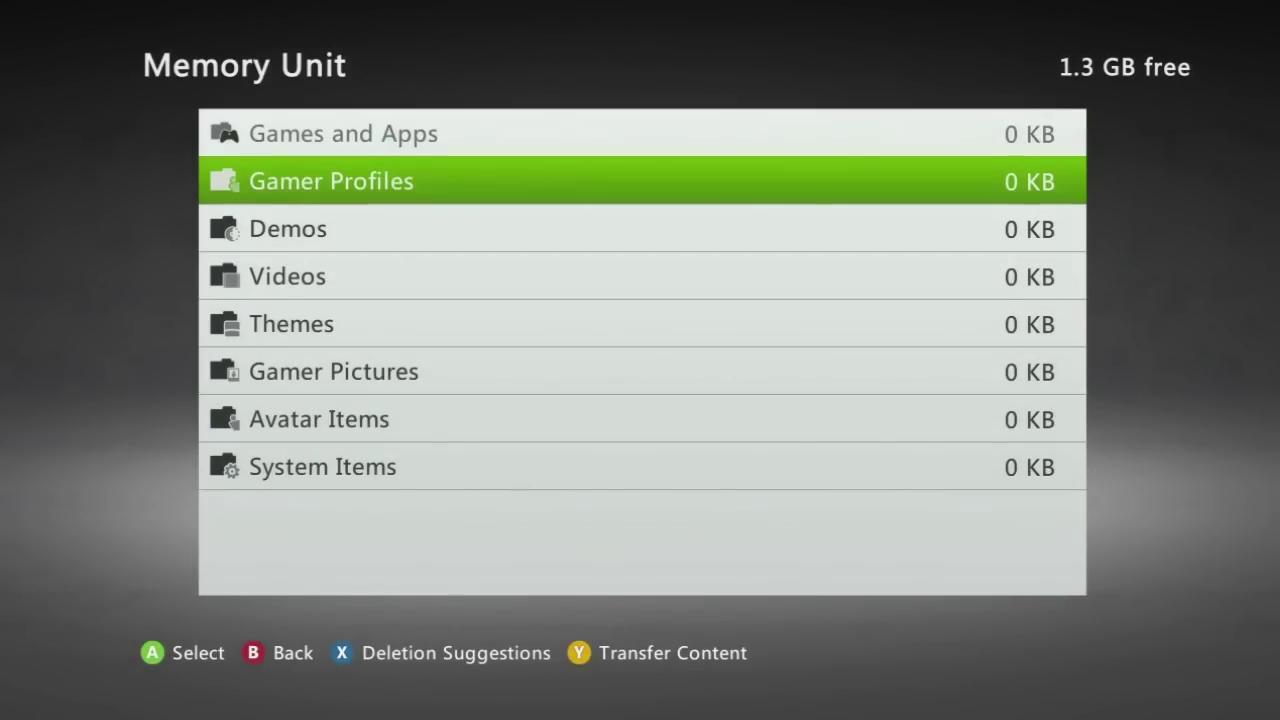
{"action": "key", "text": "Down"}
{"action": "key", "text": "Down"}
{"action": "key", "text": "Down"}
{"action": "key", "text": "Down"}
{"action": "key", "text": "Down"}
{"action": "key", "text": "Down"}
{"action": "key", "text": "Down"}
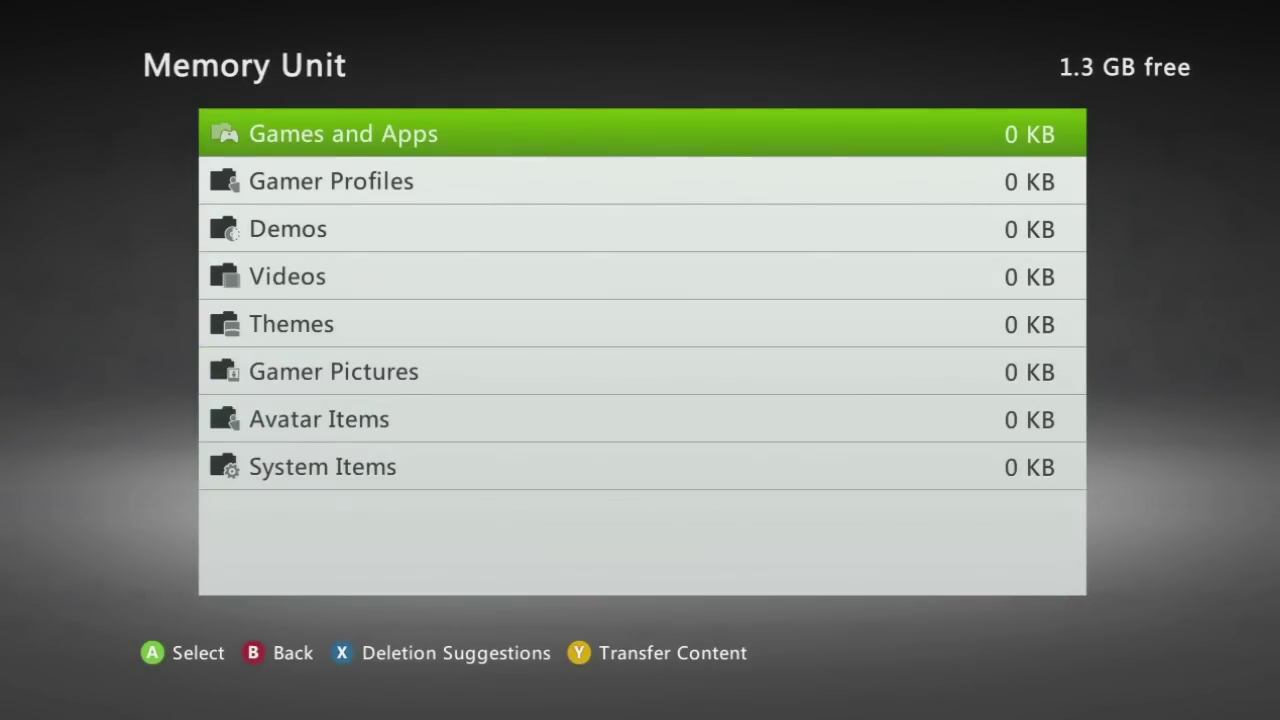
{"action": "key", "text": "Escape"}
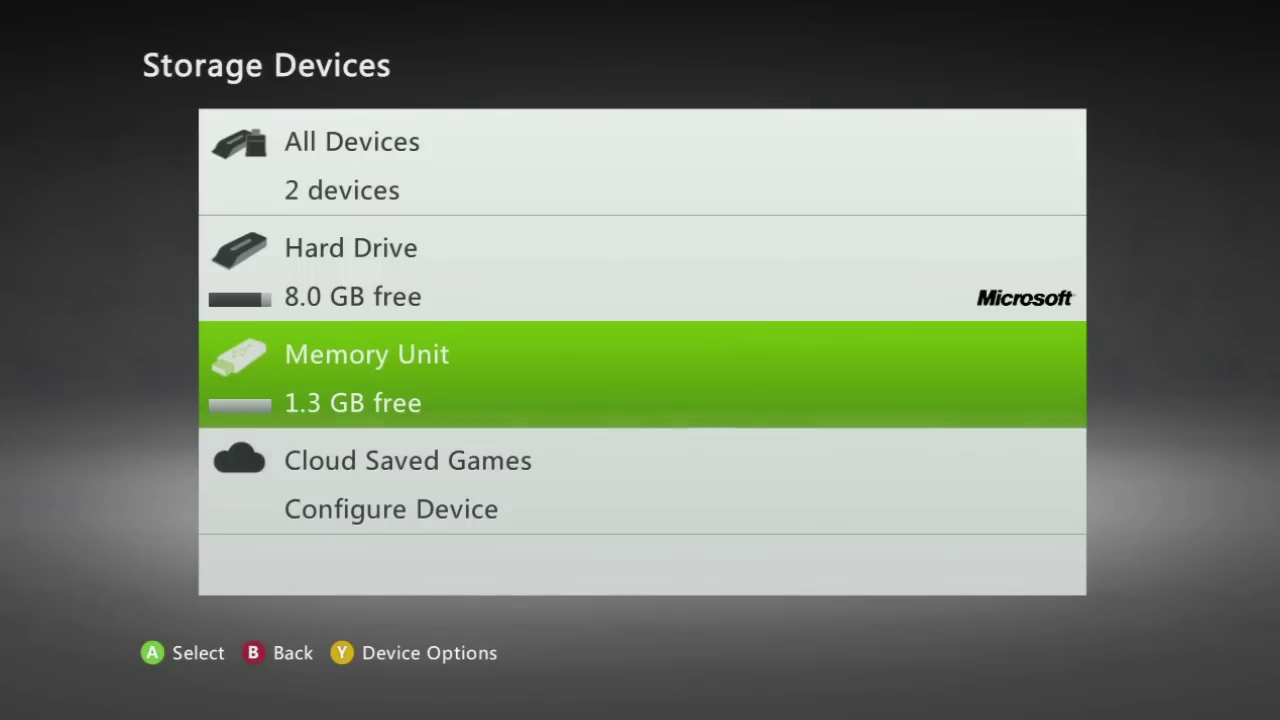
Bring up the options for the tutorial gamer profile stored on the Hard Drive
{"action": "key", "text": "Up"}
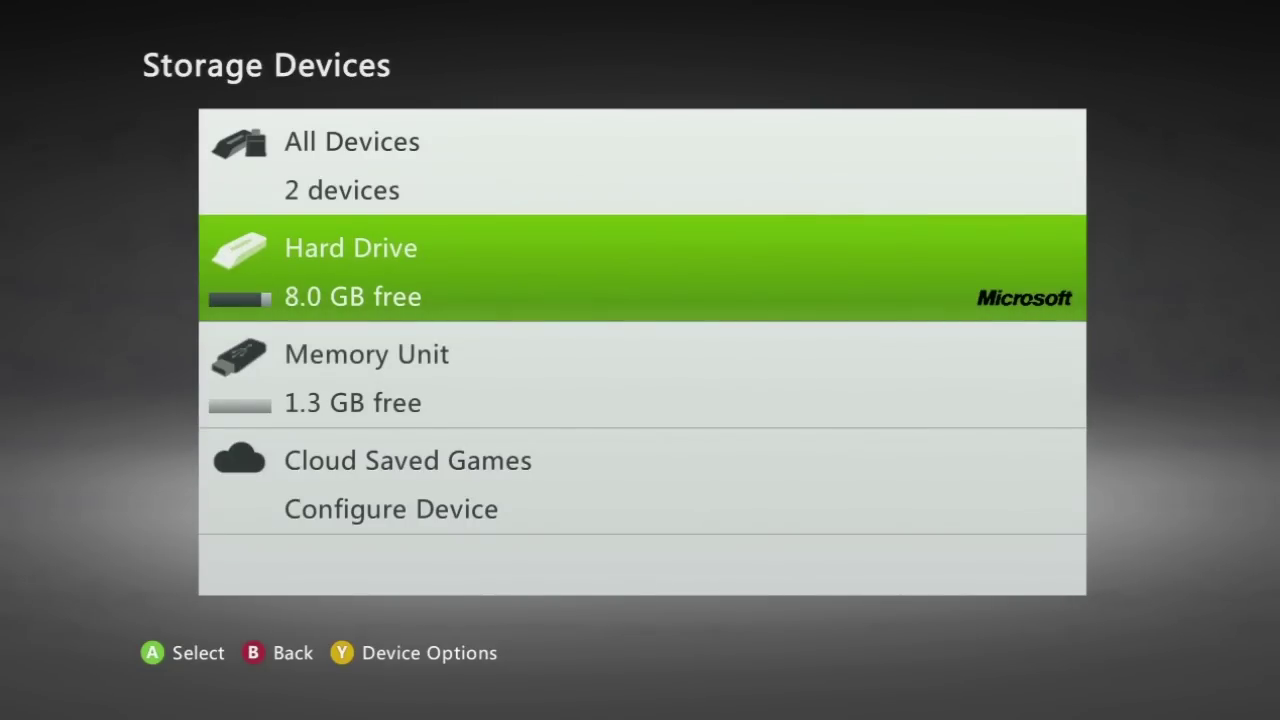
{"action": "key", "text": "Return"}
{"action": "key", "text": "Down"}
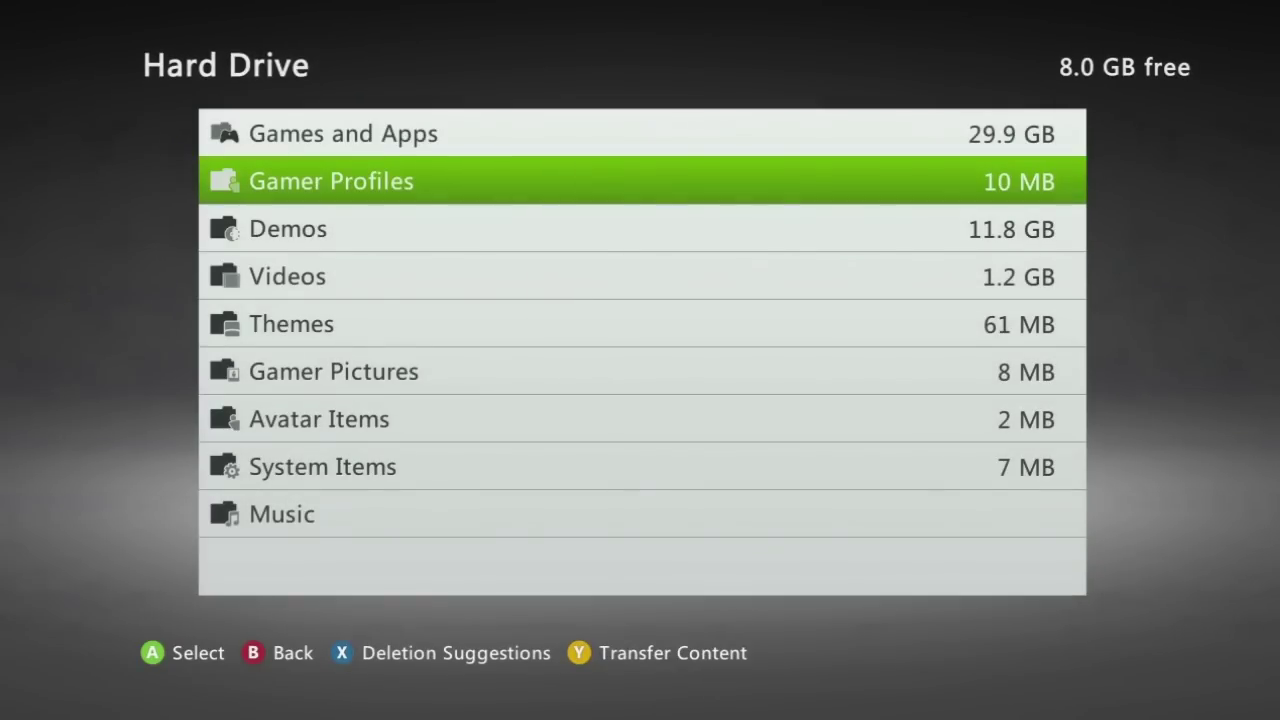
{"action": "key", "text": "Return"}
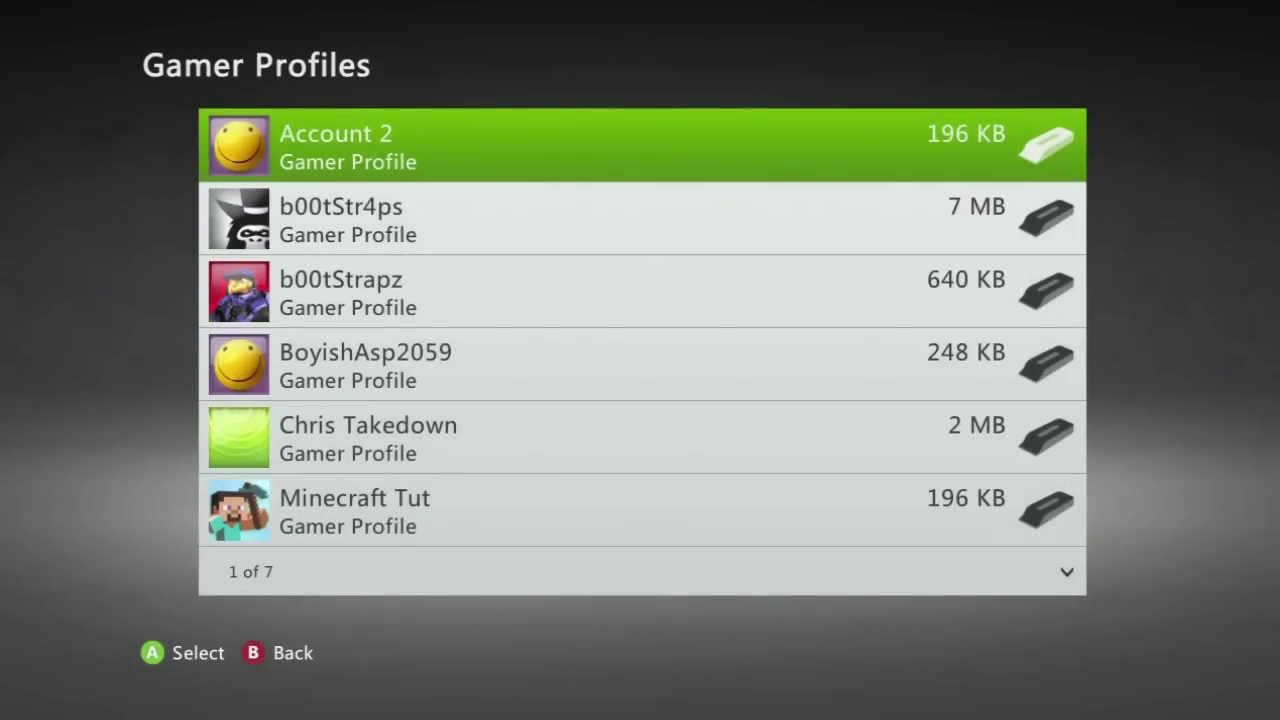
{"action": "key", "text": "Down"}
{"action": "key", "text": "Down"}
{"action": "key", "text": "Down"}
{"action": "key", "text": "Down"}
{"action": "key", "text": "Down"}
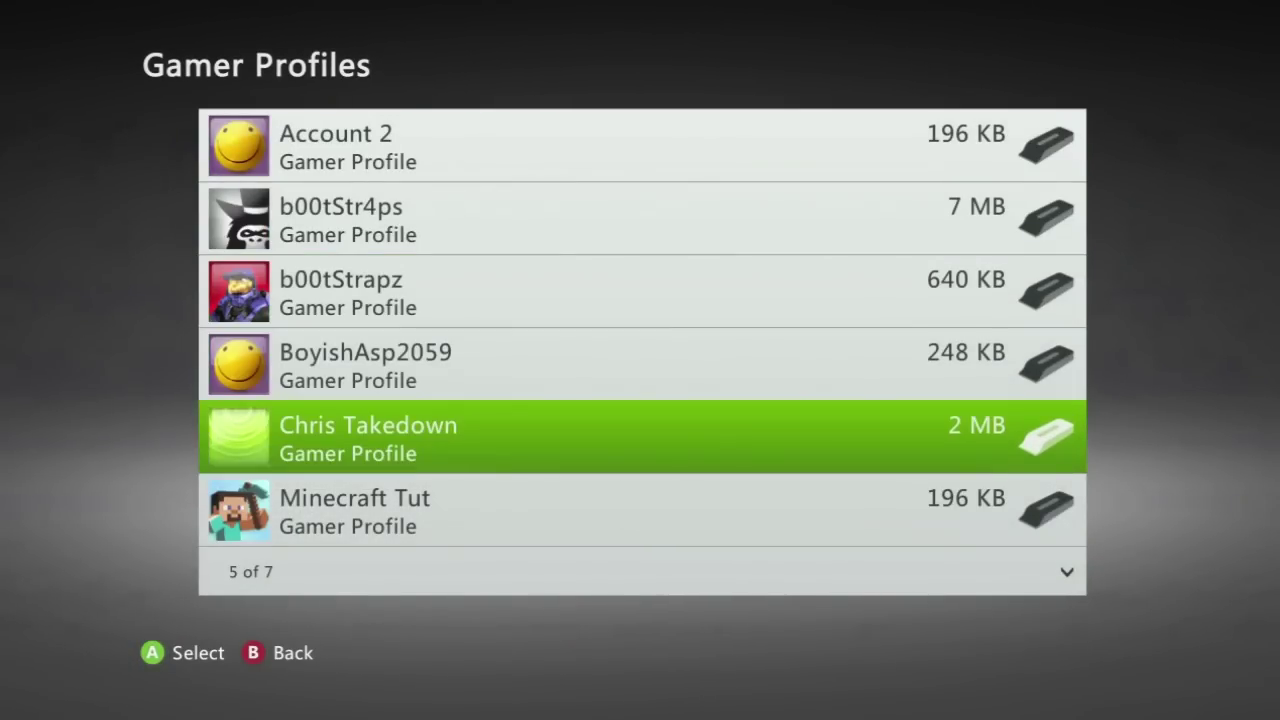
{"action": "key", "text": "Return"}
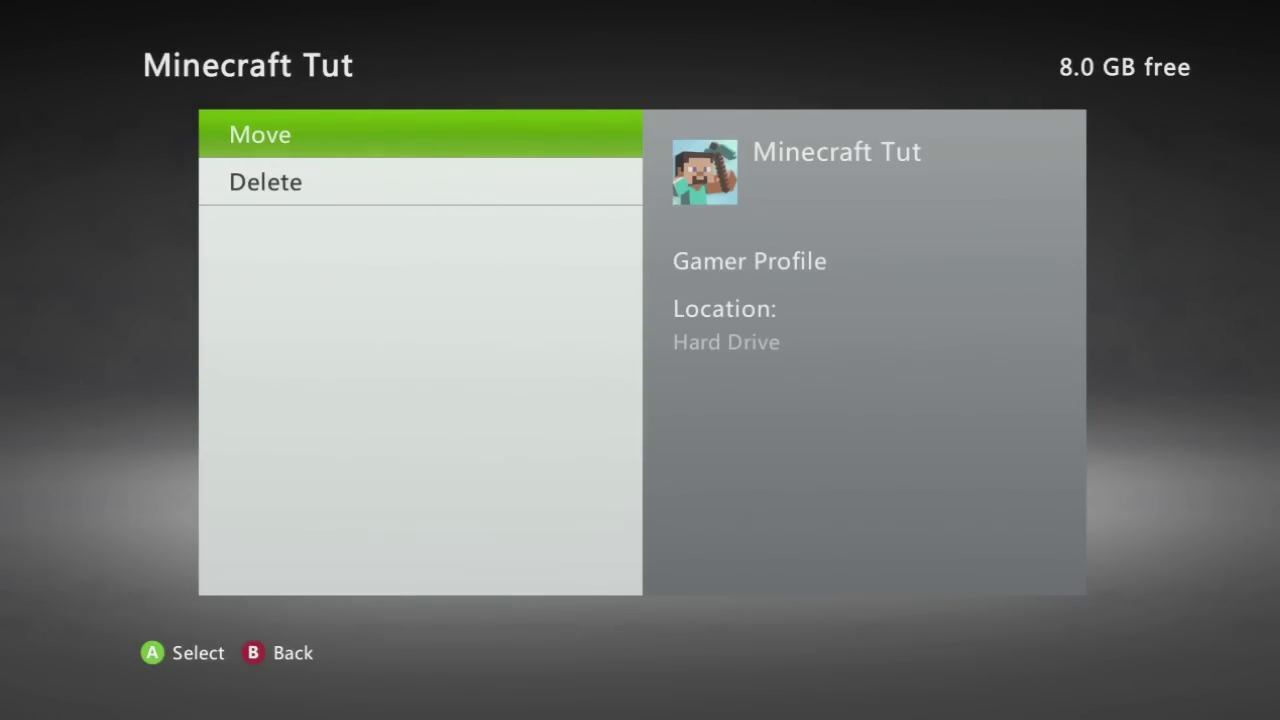
Move the tutorial gamer profile from the Hard Drive to the Memory Unit
{"action": "key", "text": "Return"}
{"action": "key", "text": "Up"}
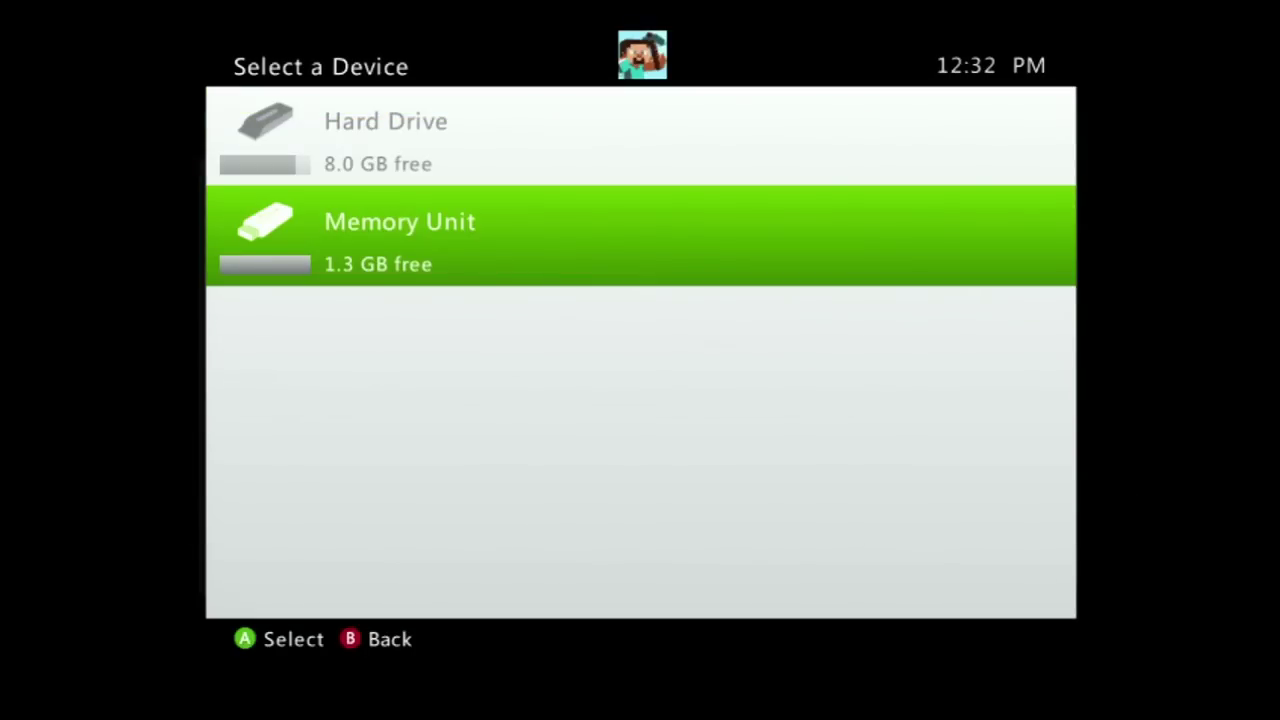
{"action": "key", "text": "Return"}
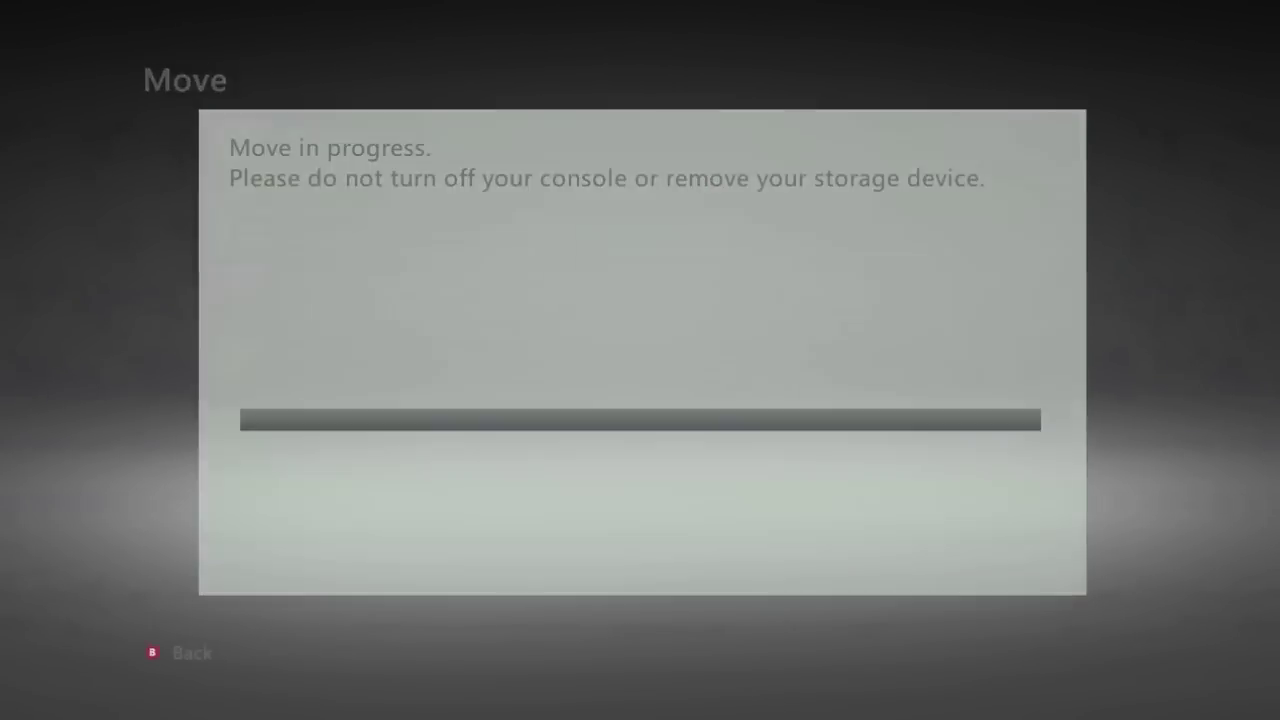
Verify the tutorial profile now appears under the Memory Unit's Gamer Profiles
{"action": "key", "text": "Escape"}
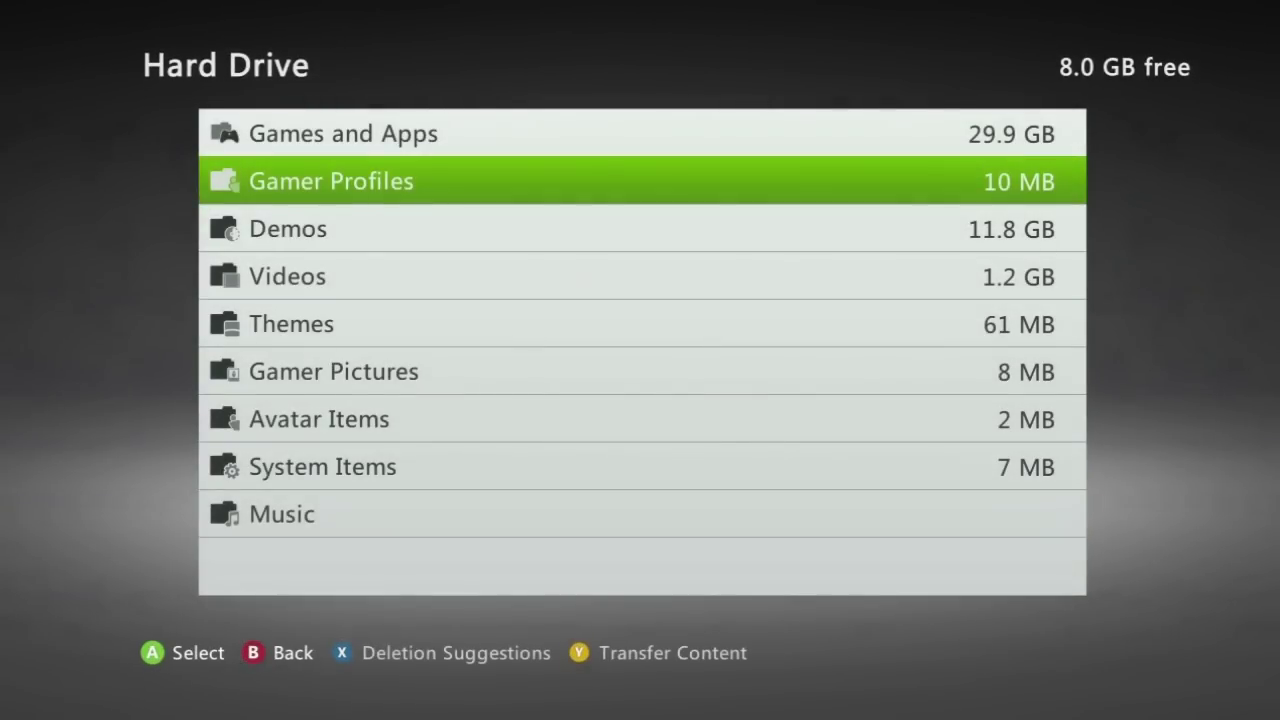
{"action": "key", "text": "Escape"}
{"action": "key", "text": "Down"}
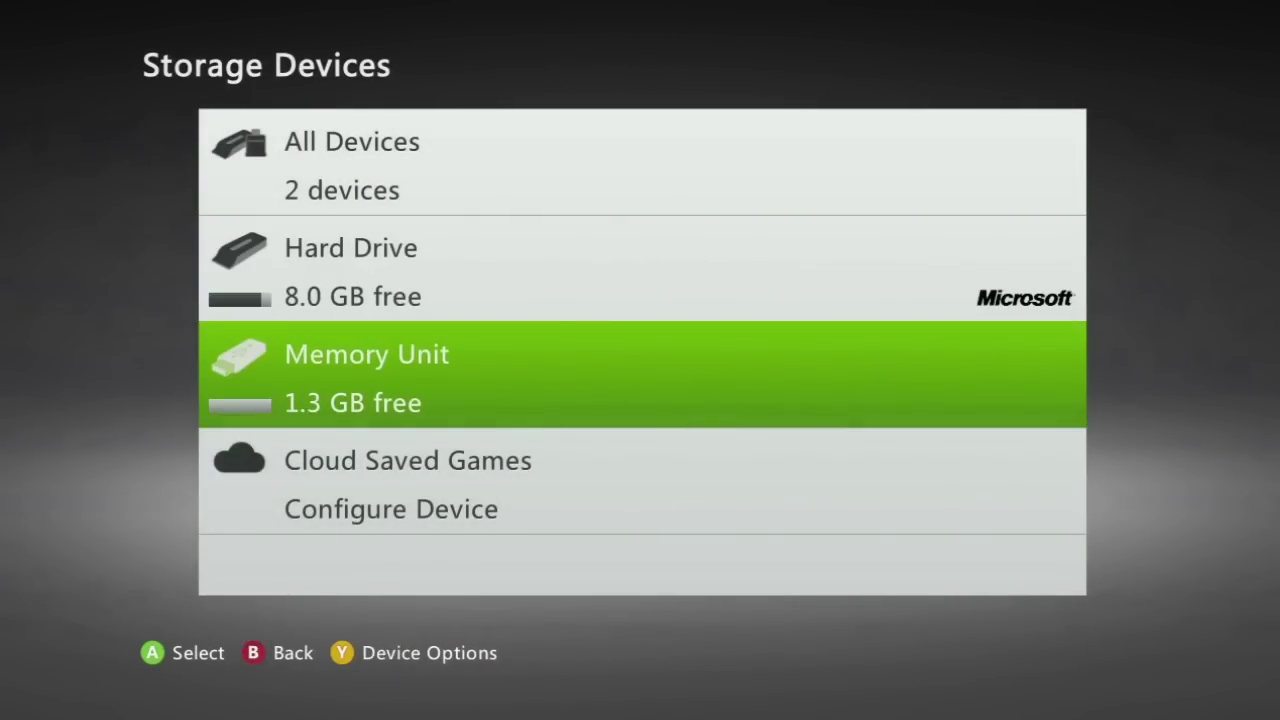
{"action": "key", "text": "Return"}
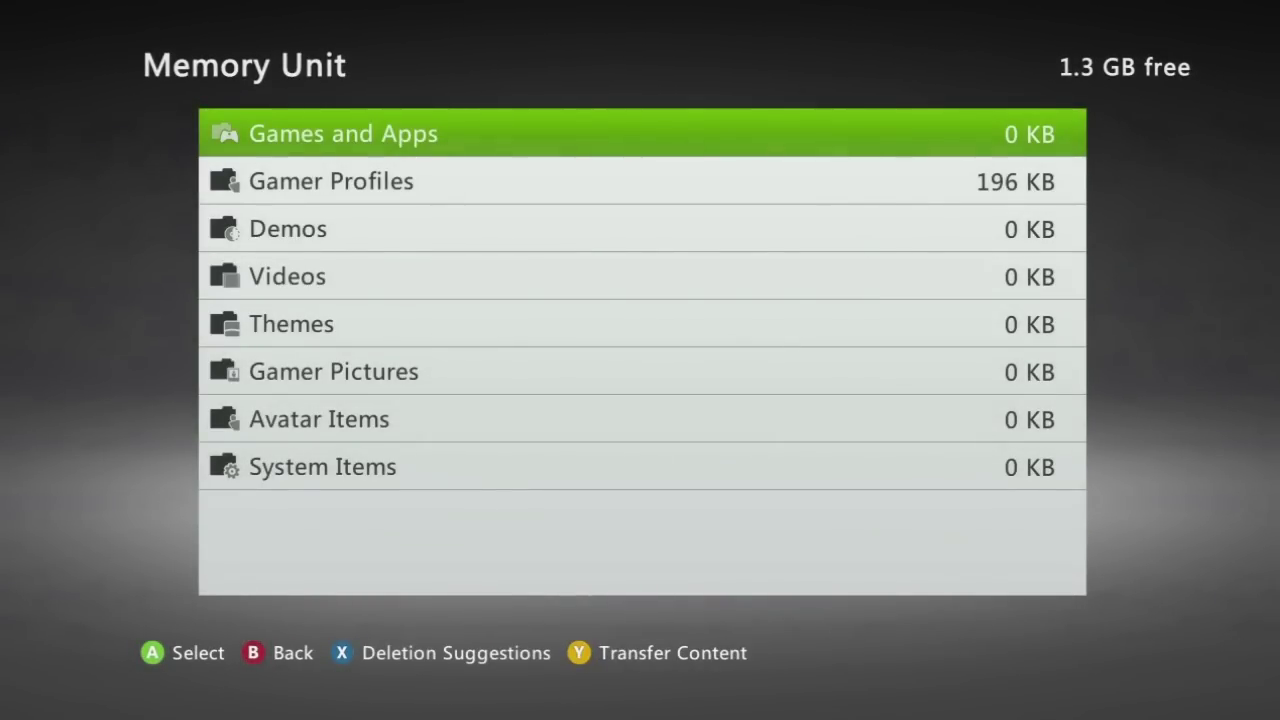
{"action": "key", "text": "Down"}
{"action": "key", "text": "Return"}
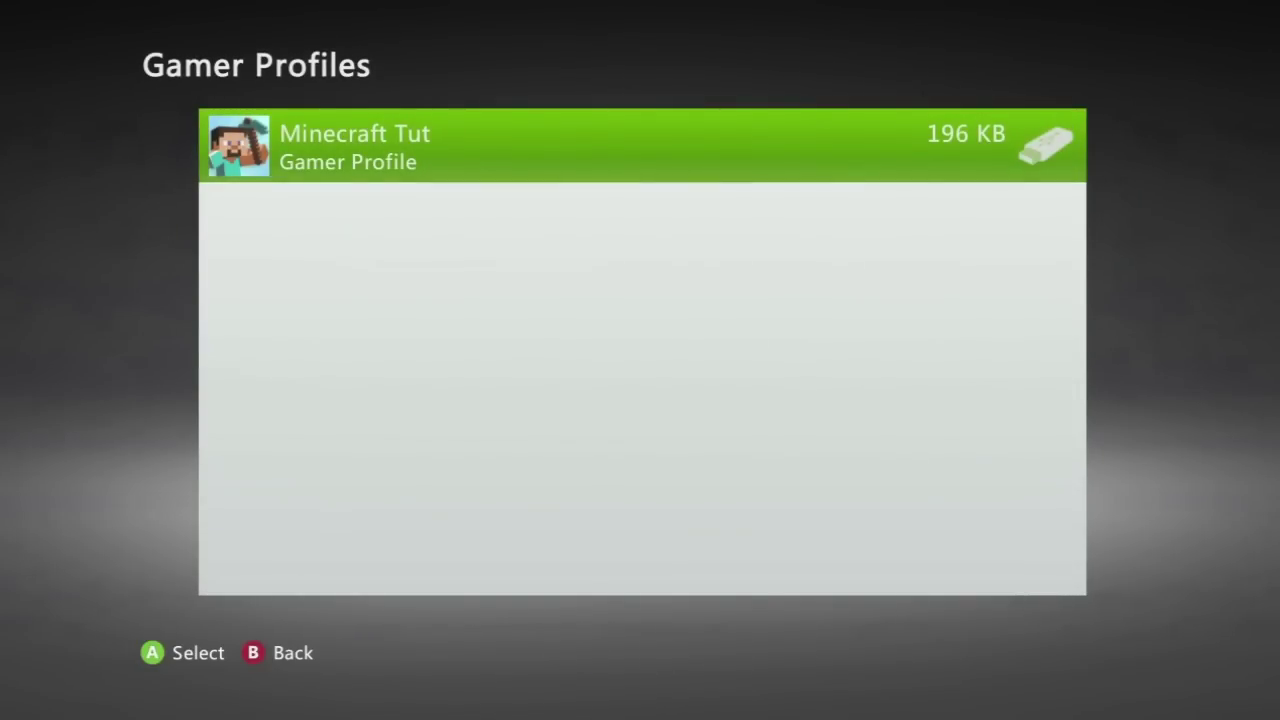
{"action": "key", "text": "Escape"}
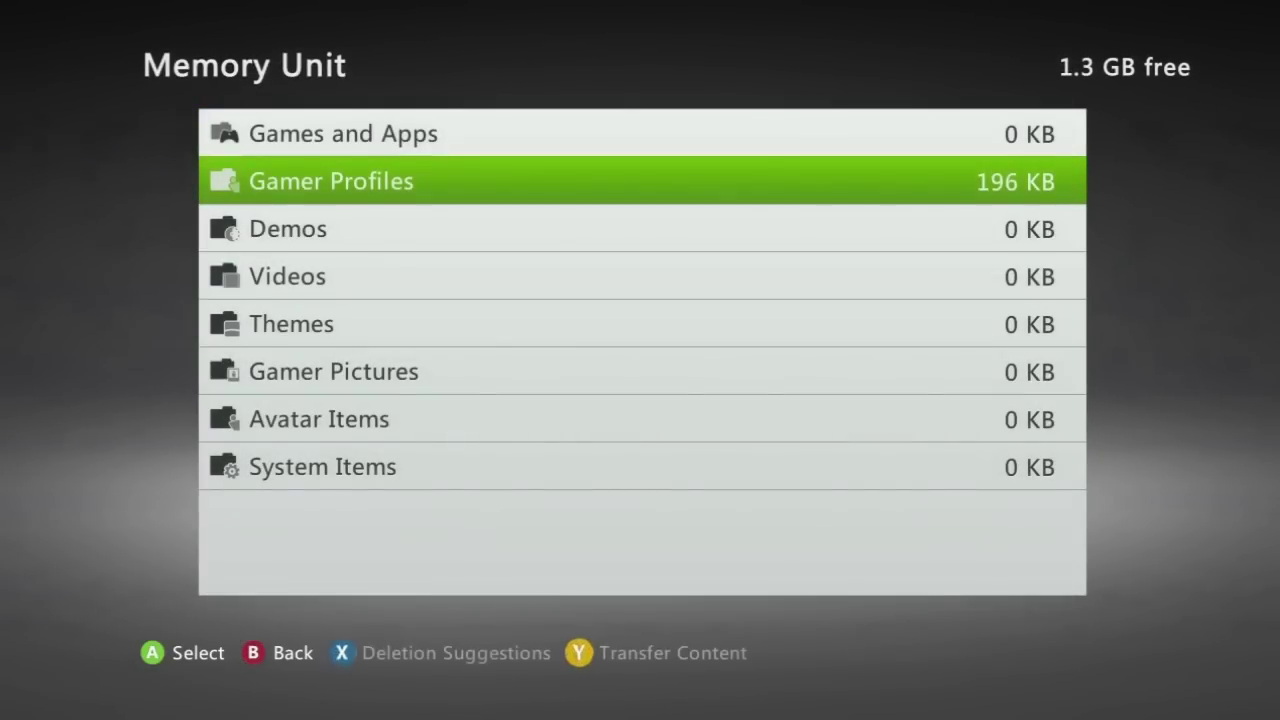
{"action": "key", "text": "Escape"}
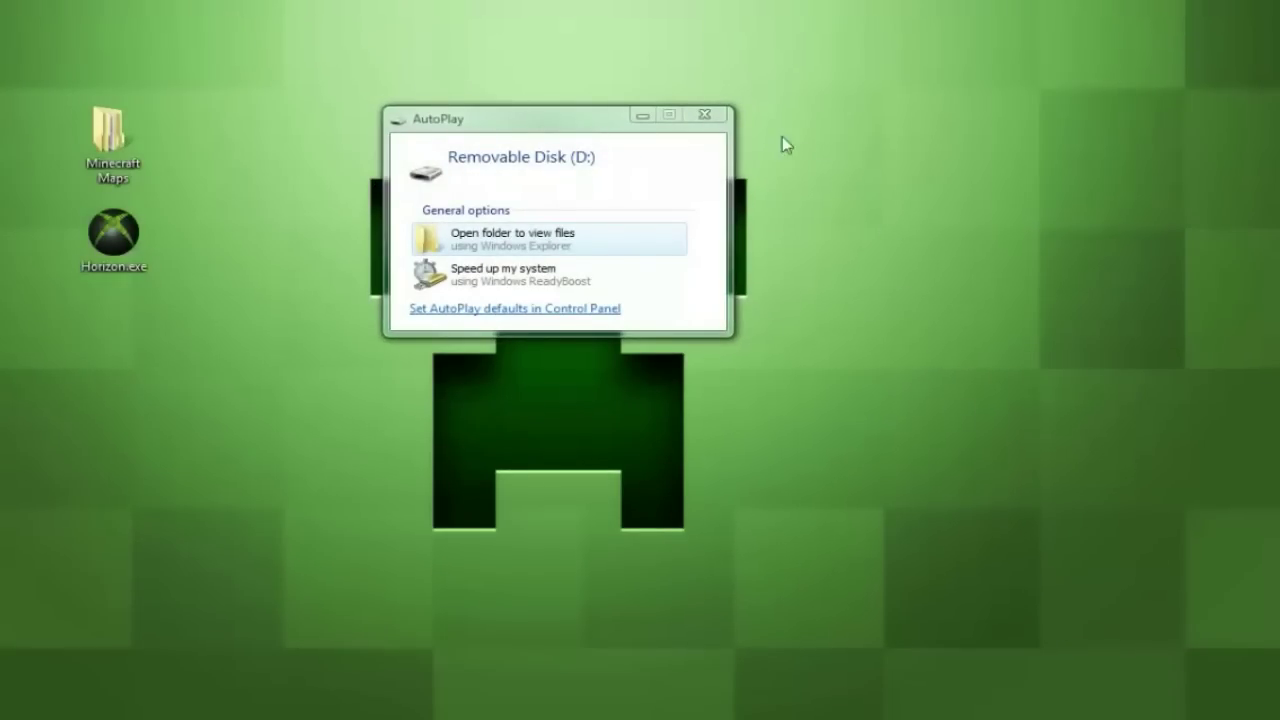
Dismiss the AutoPlay prompt and open the All Items Map folder in Minecraft Maps
{"action": "left_click", "coordinate": [706, 114]}
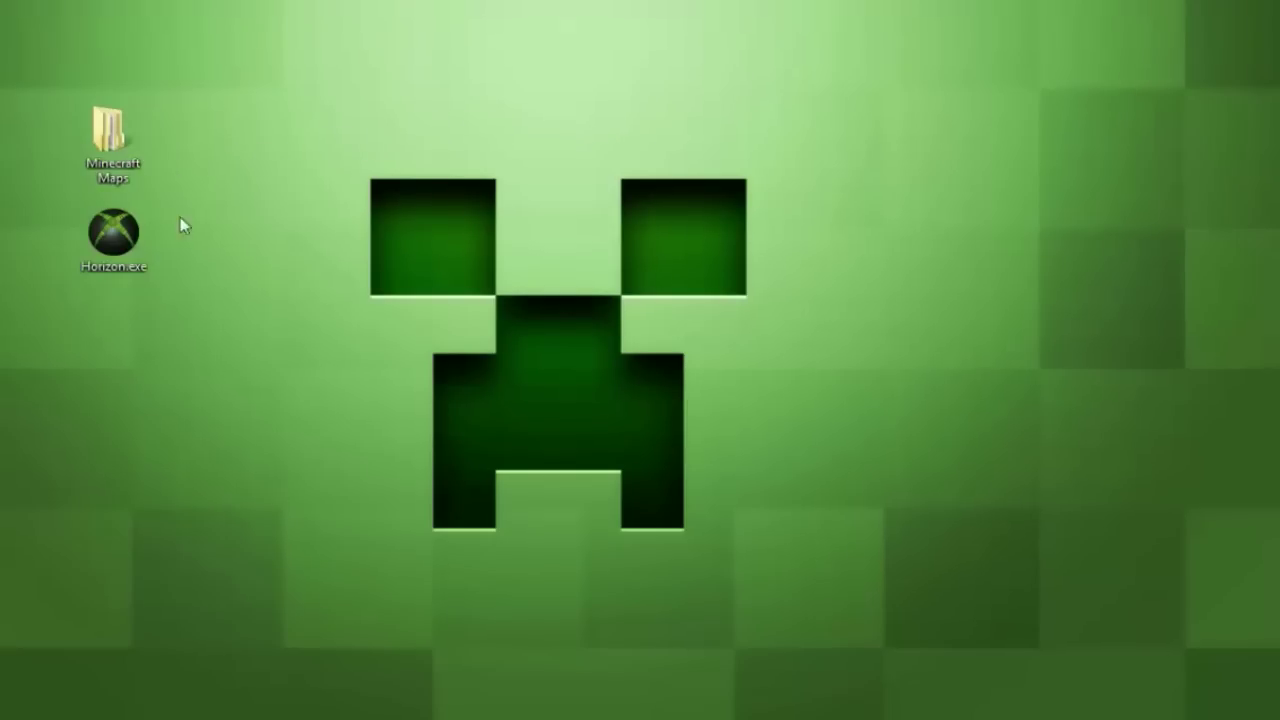
{"action": "double_click", "coordinate": [110, 138]}
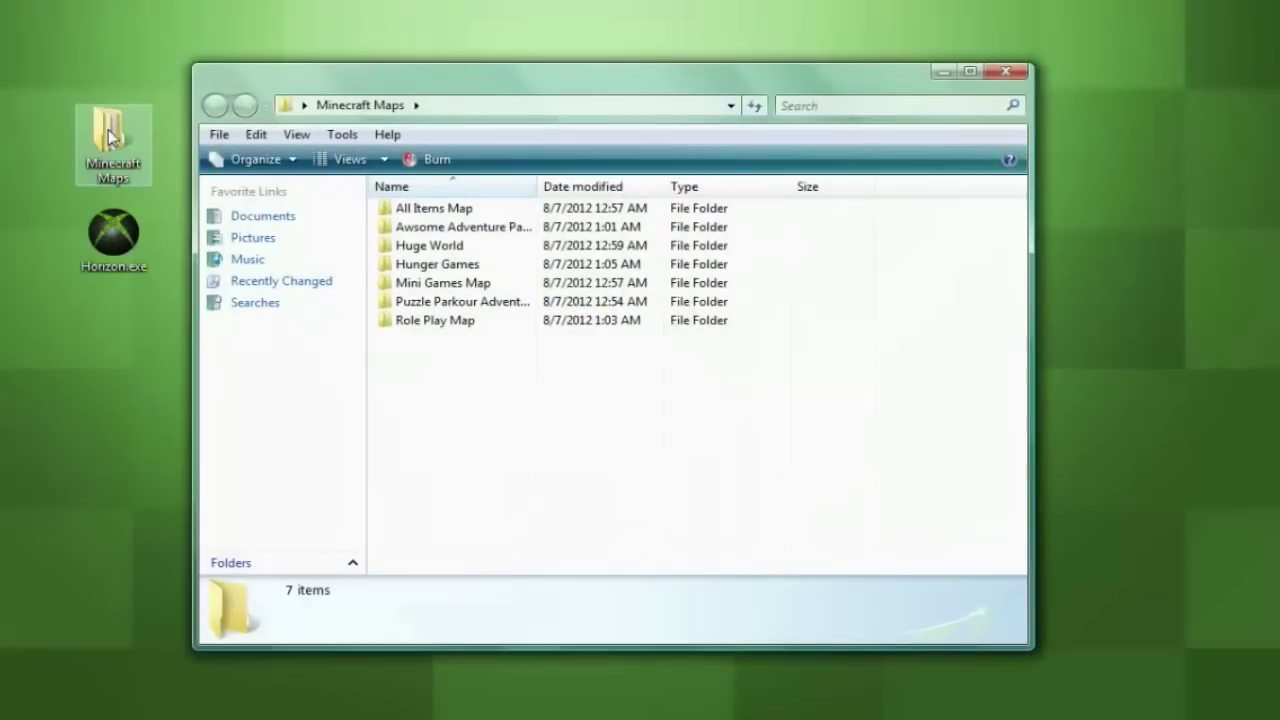
{"action": "left_click", "coordinate": [415, 212]}
{"action": "double_click", "coordinate": [418, 212]}
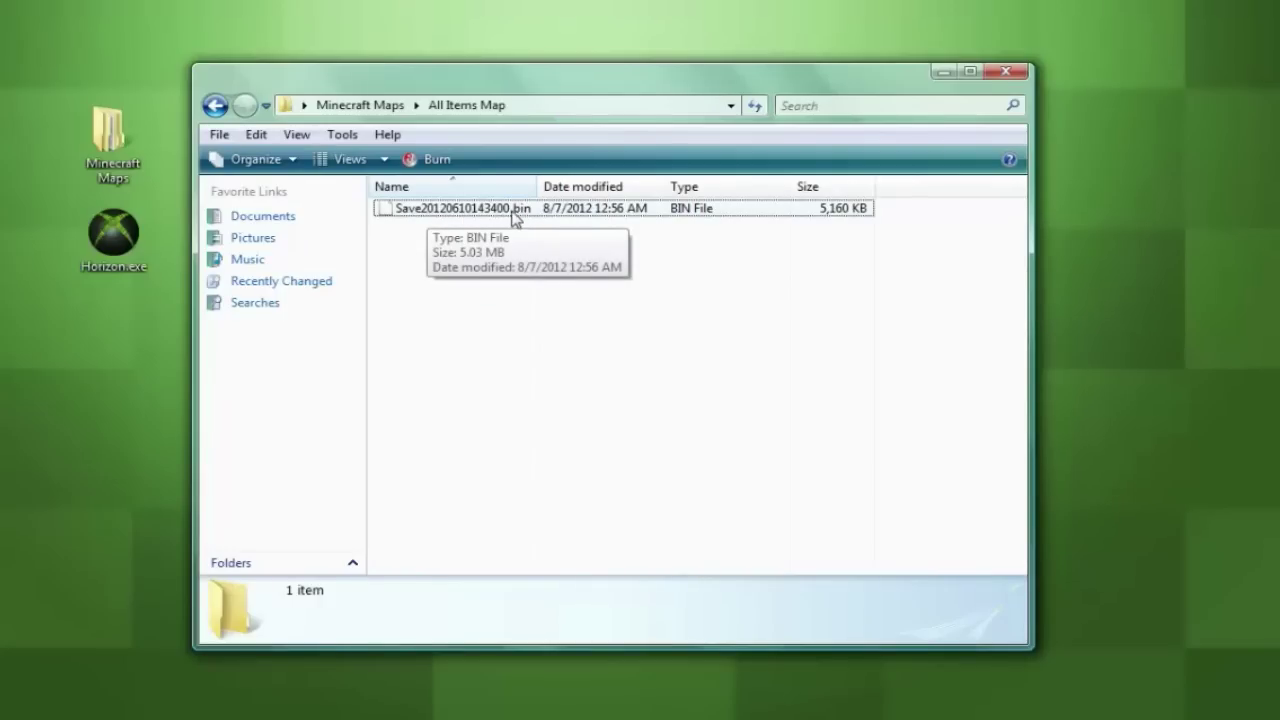
Look inside the Awsome Adventure Parkour Map folder, then minimize Explorer to show the desktop
{"action": "left_click", "coordinate": [216, 106]}
{"action": "double_click", "coordinate": [432, 224]}
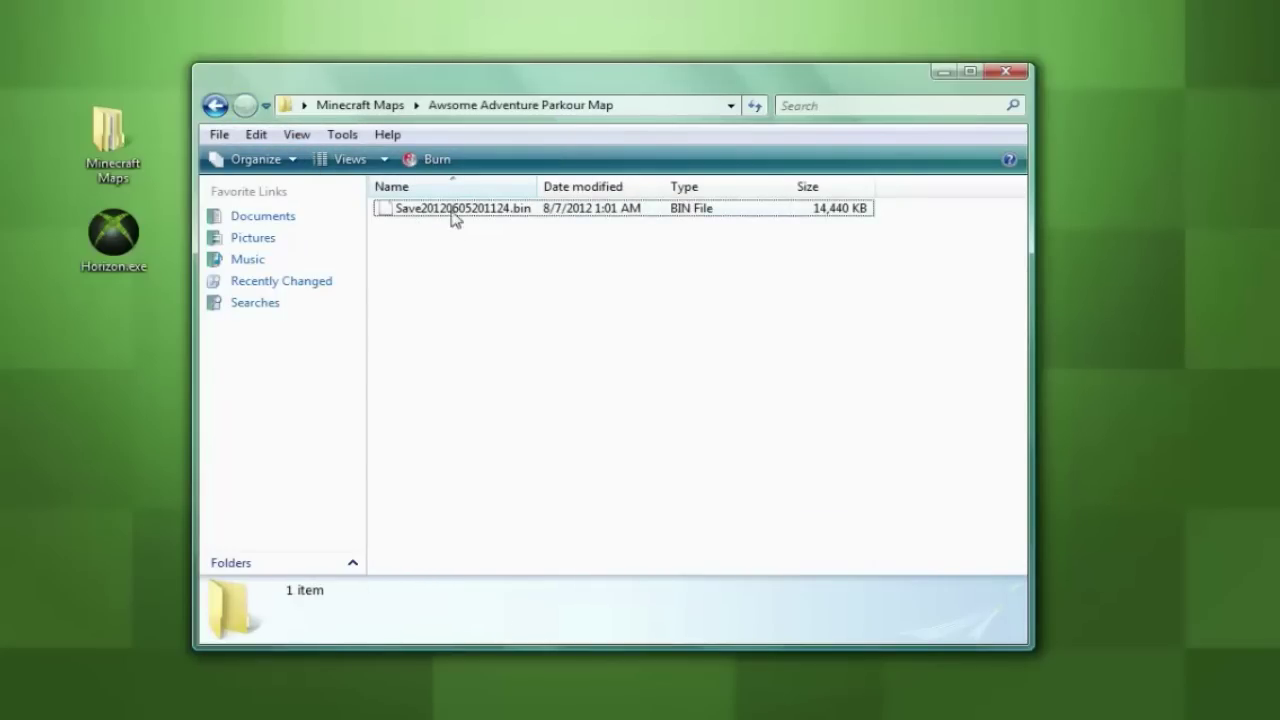
{"action": "left_click", "coordinate": [216, 106]}
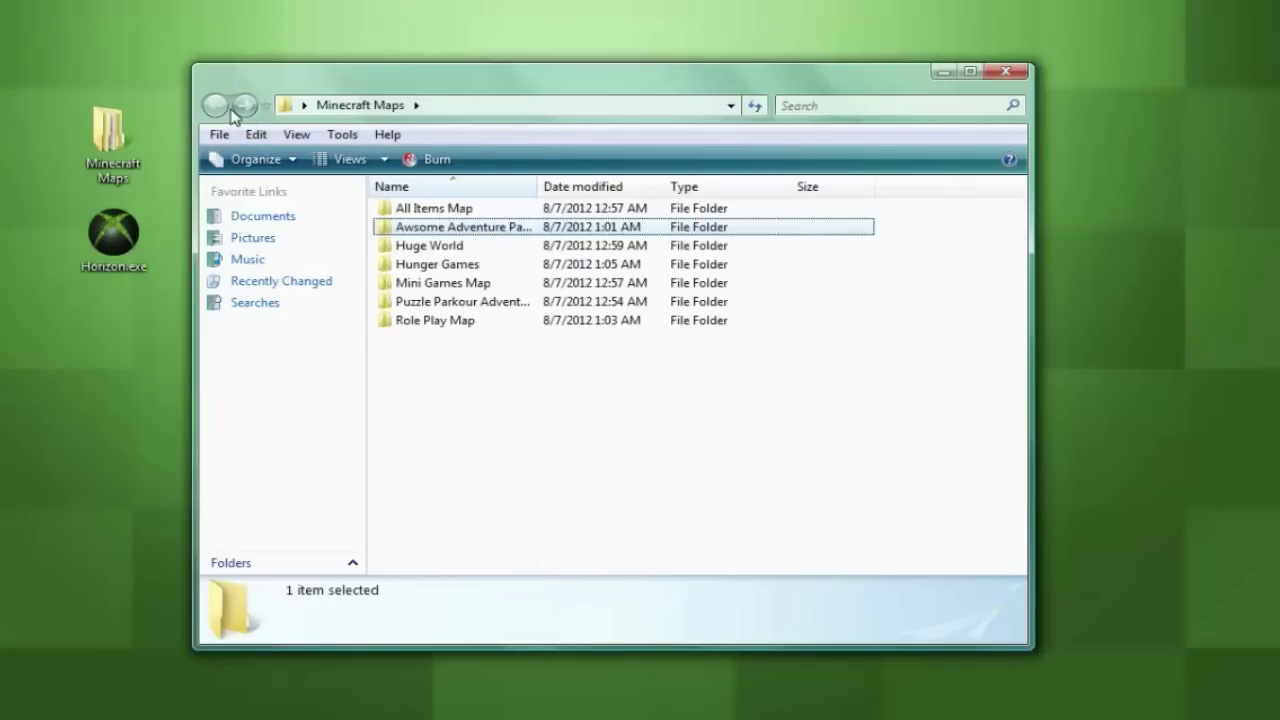
{"action": "left_click_drag", "start_coordinate": [489, 86], "coordinate": [297, 96]}
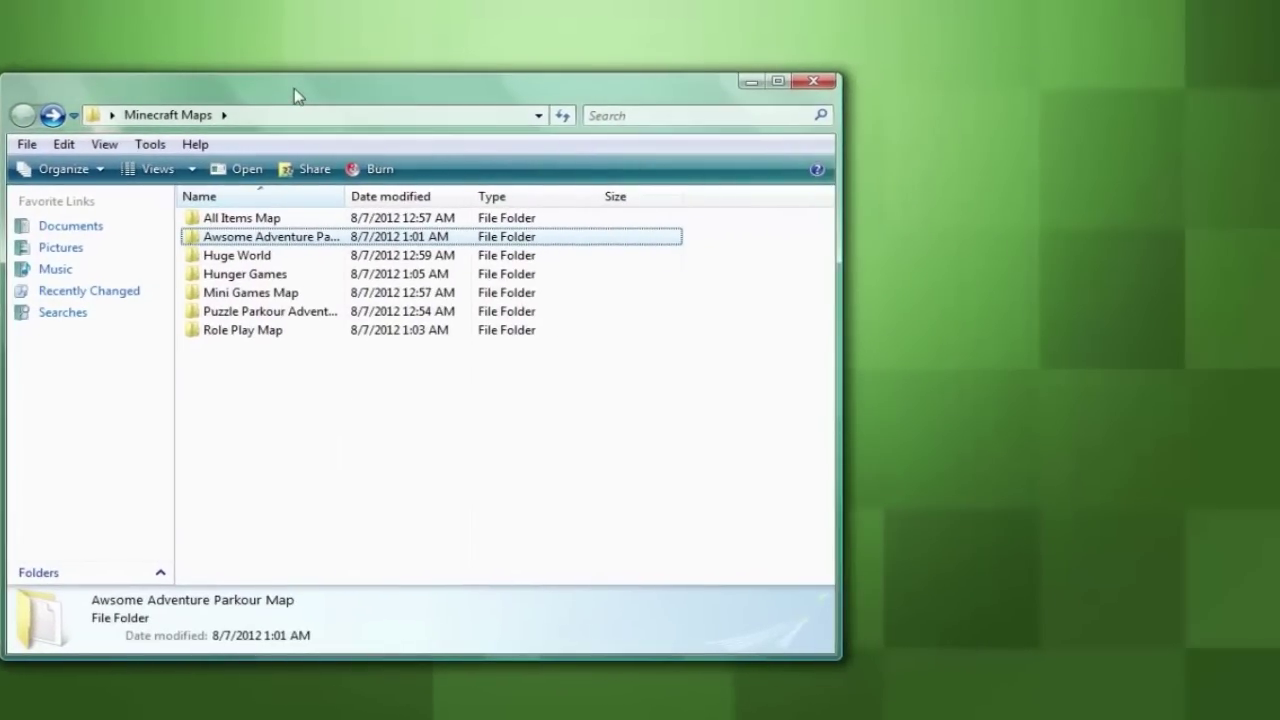
{"action": "left_click", "coordinate": [751, 82]}
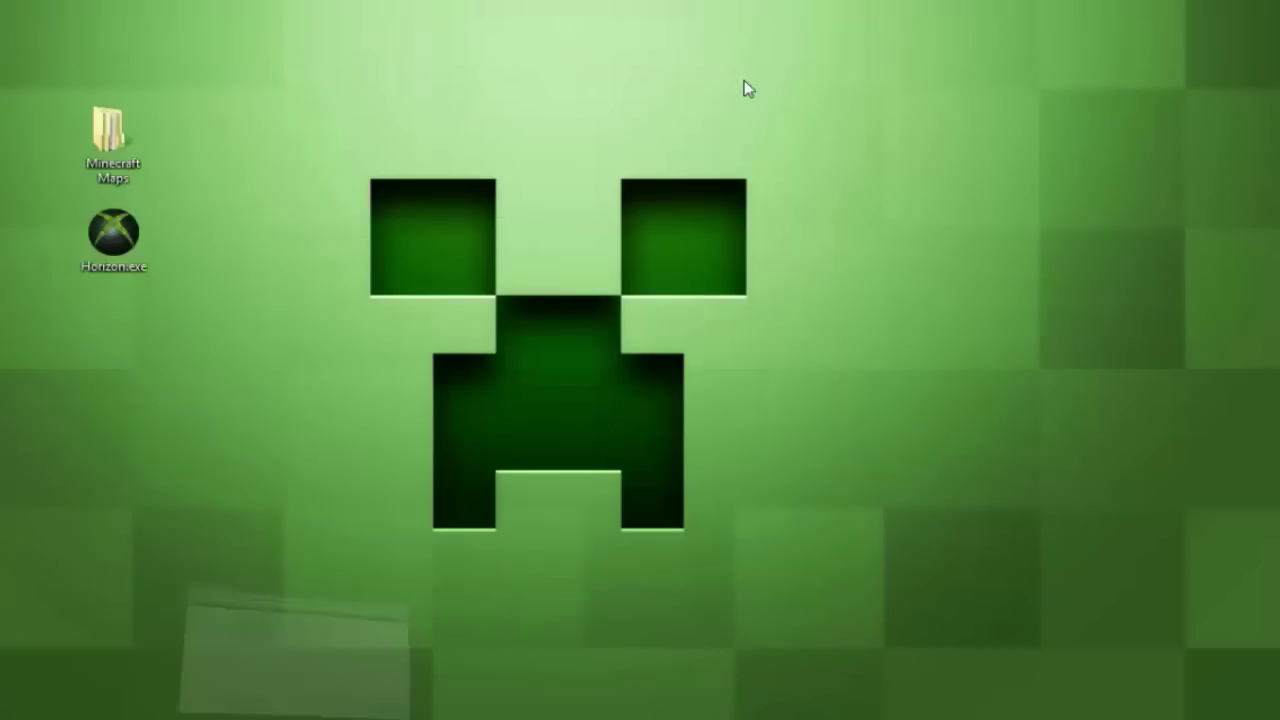
Launch Horizon and expand the flash drive's Gamer Profiles to show the Minecraft Tut profile
{"action": "double_click", "coordinate": [128, 245]}
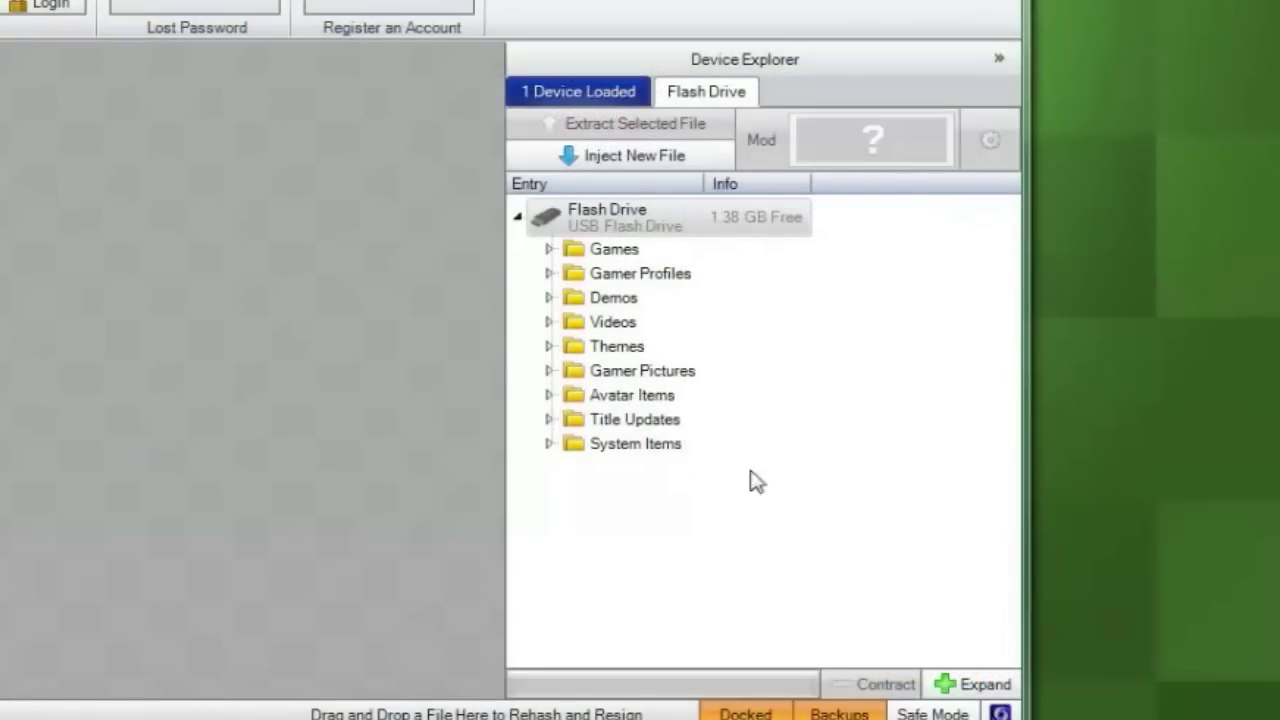
{"action": "left_click", "coordinate": [550, 273]}
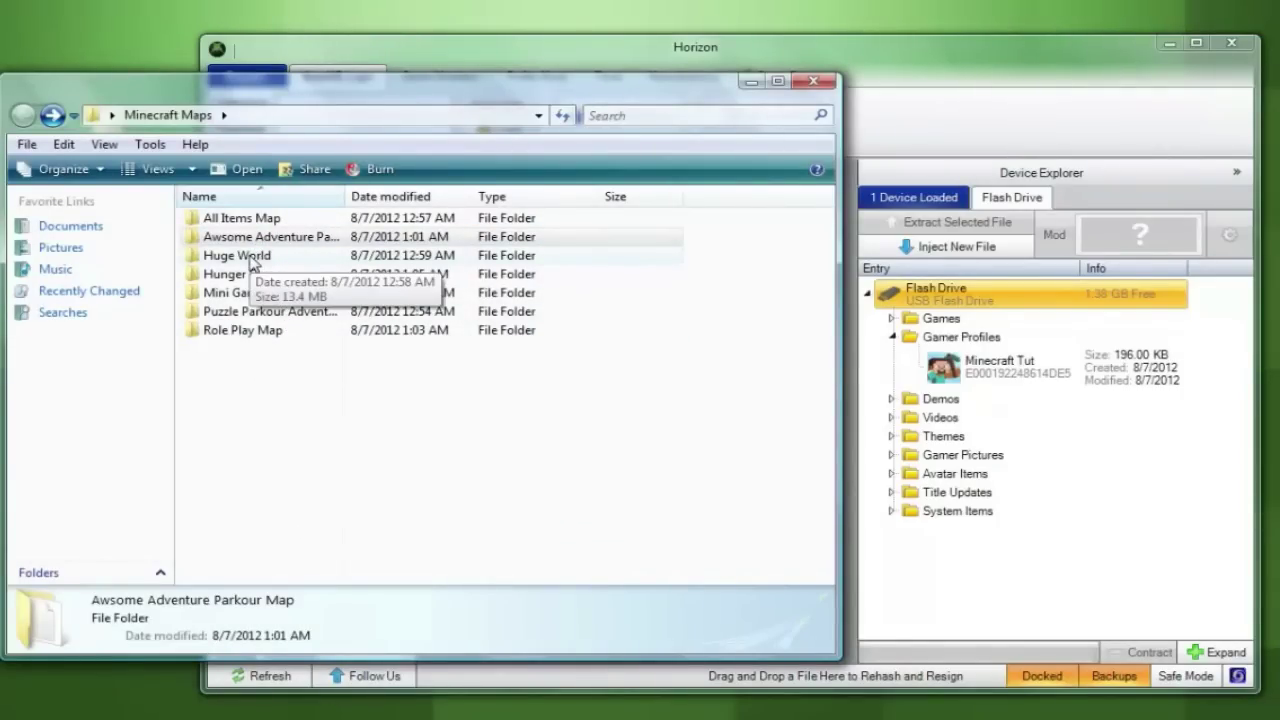
Inject the Huge World .bin save into Horizon under the Minecraft Tut profile
{"action": "double_click", "coordinate": [250, 258]}
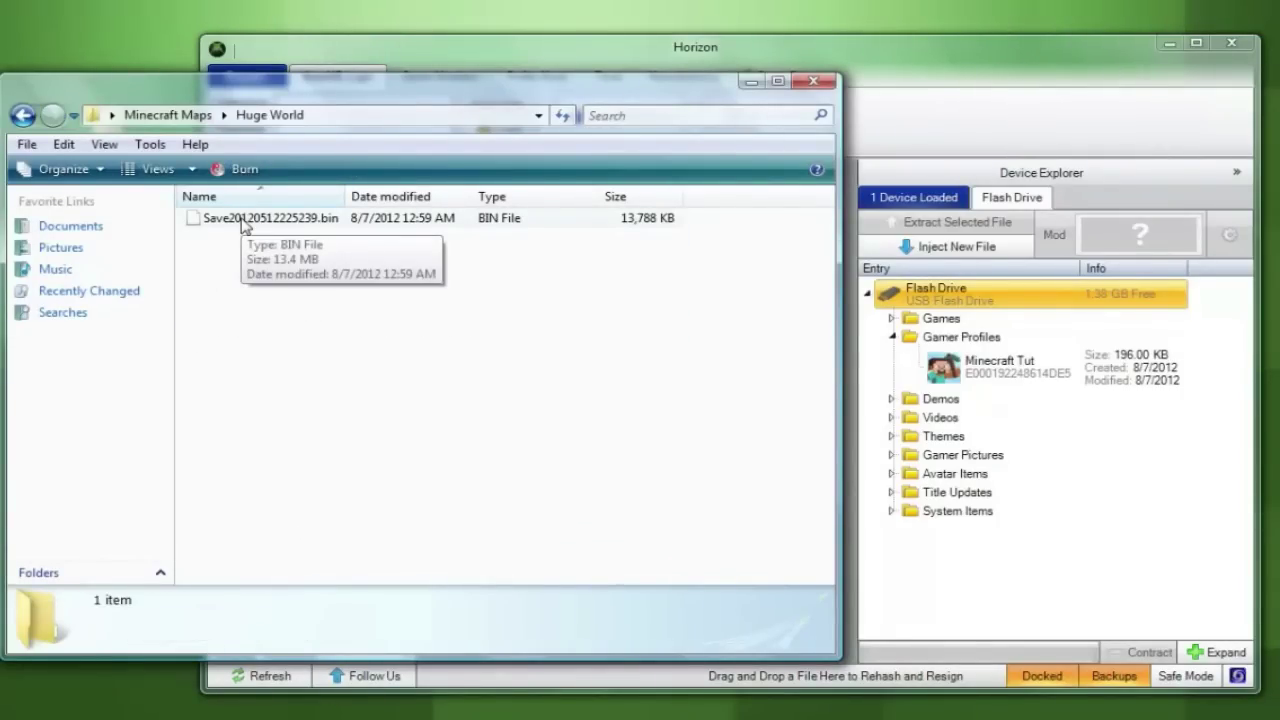
{"action": "left_click_drag", "start_coordinate": [243, 226], "coordinate": [904, 383]}
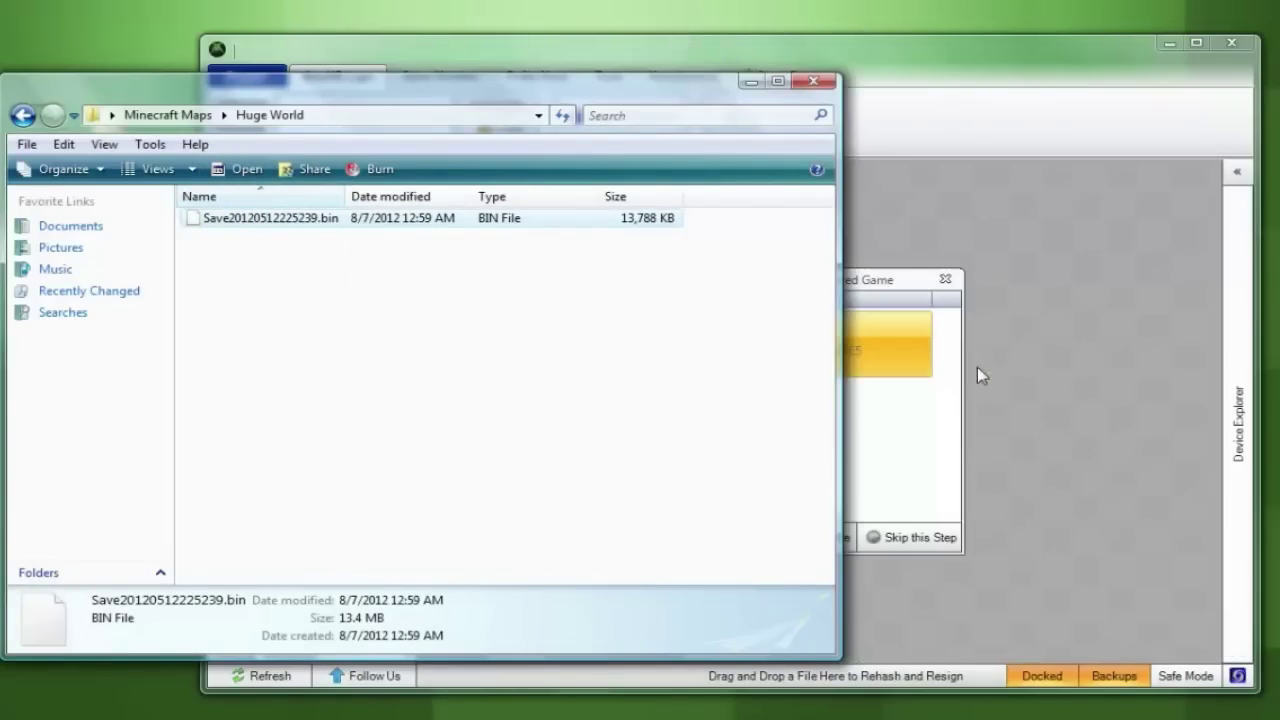
{"action": "left_click", "coordinate": [900, 43]}
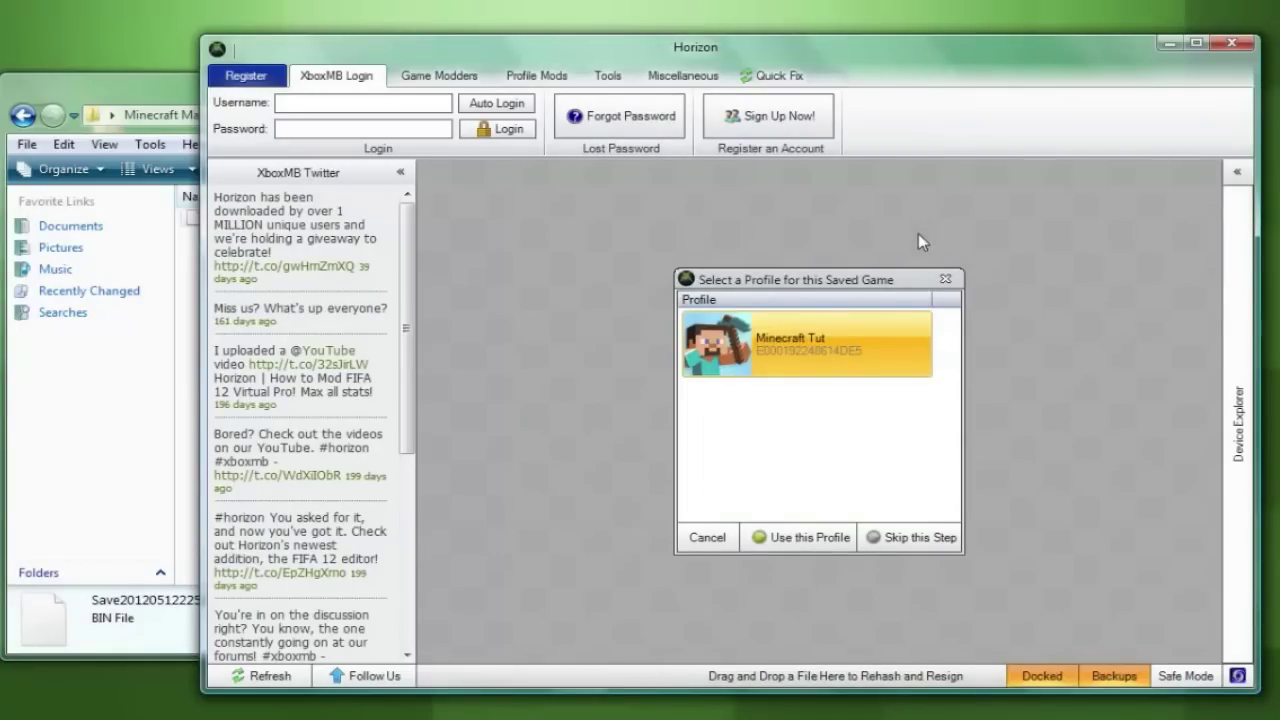
{"action": "double_click", "coordinate": [724, 340]}
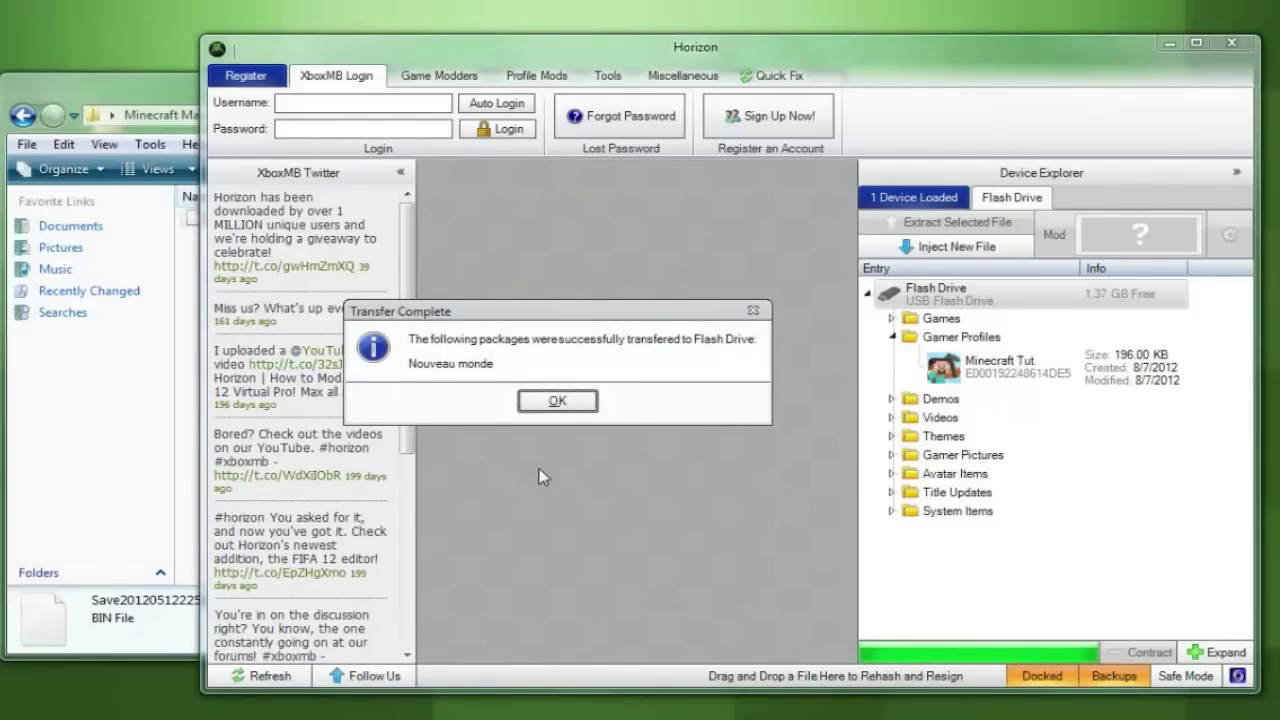
{"action": "left_click", "coordinate": [562, 402]}
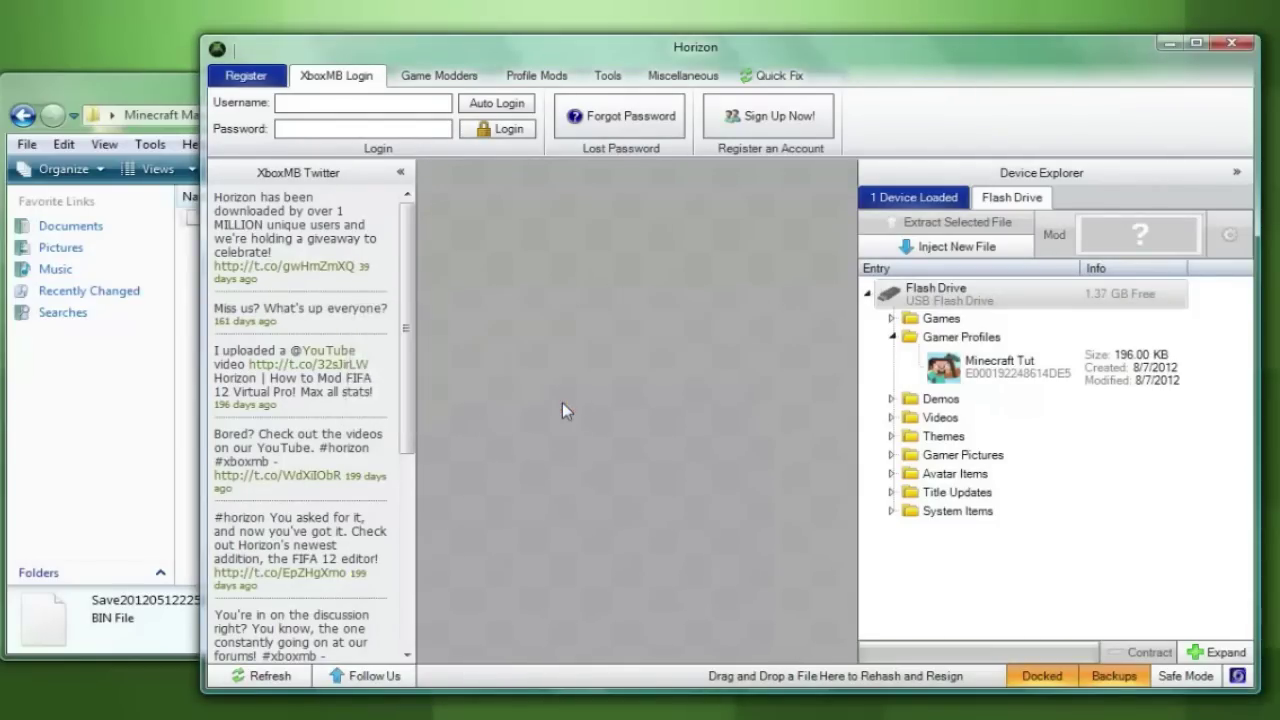
Rename the Nouveau monde save to 'Huge Map', rehash and resign it, then return to Minecraft Maps
{"action": "left_click", "coordinate": [890, 319]}
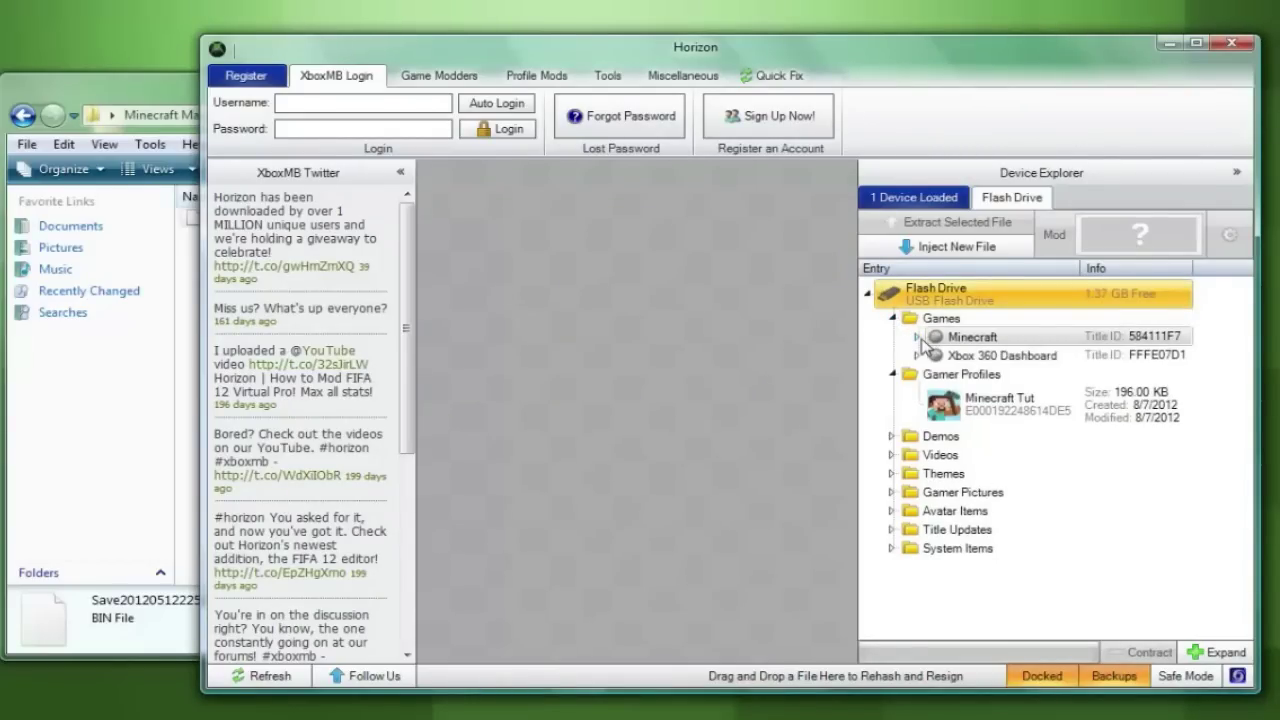
{"action": "left_click", "coordinate": [918, 338]}
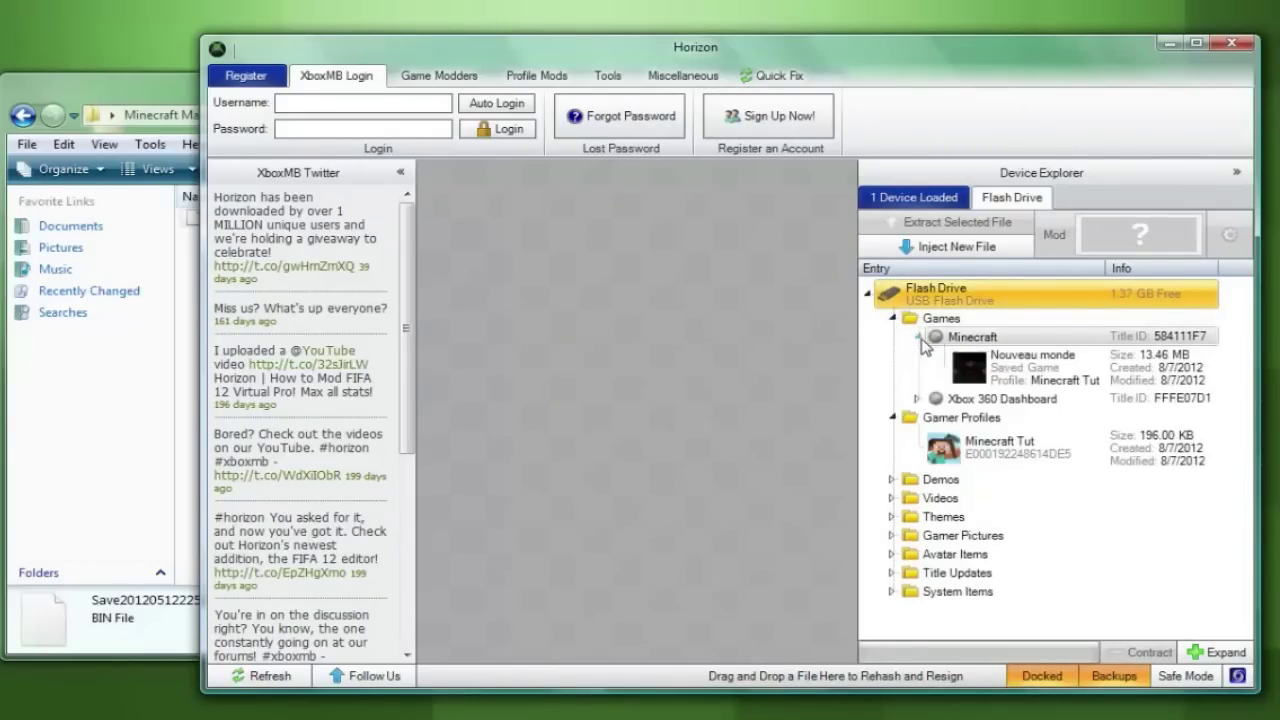
{"action": "double_click", "coordinate": [996, 371]}
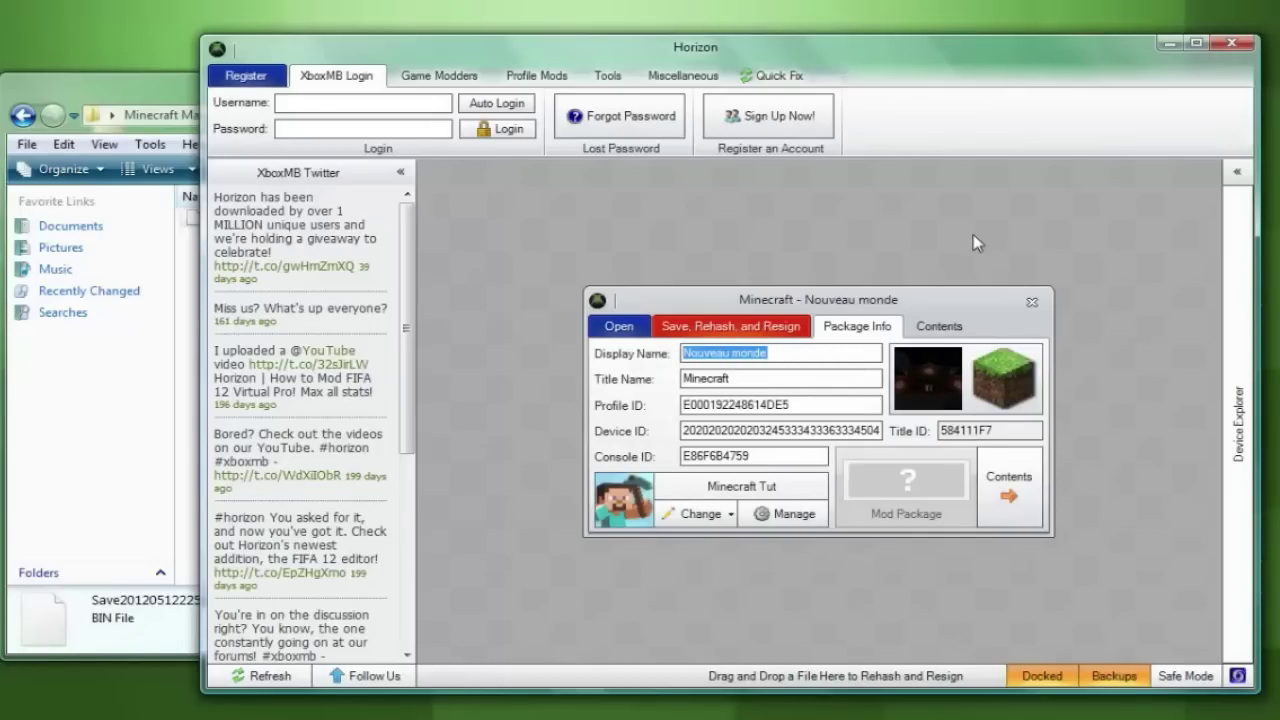
{"action": "type", "text": "H"}
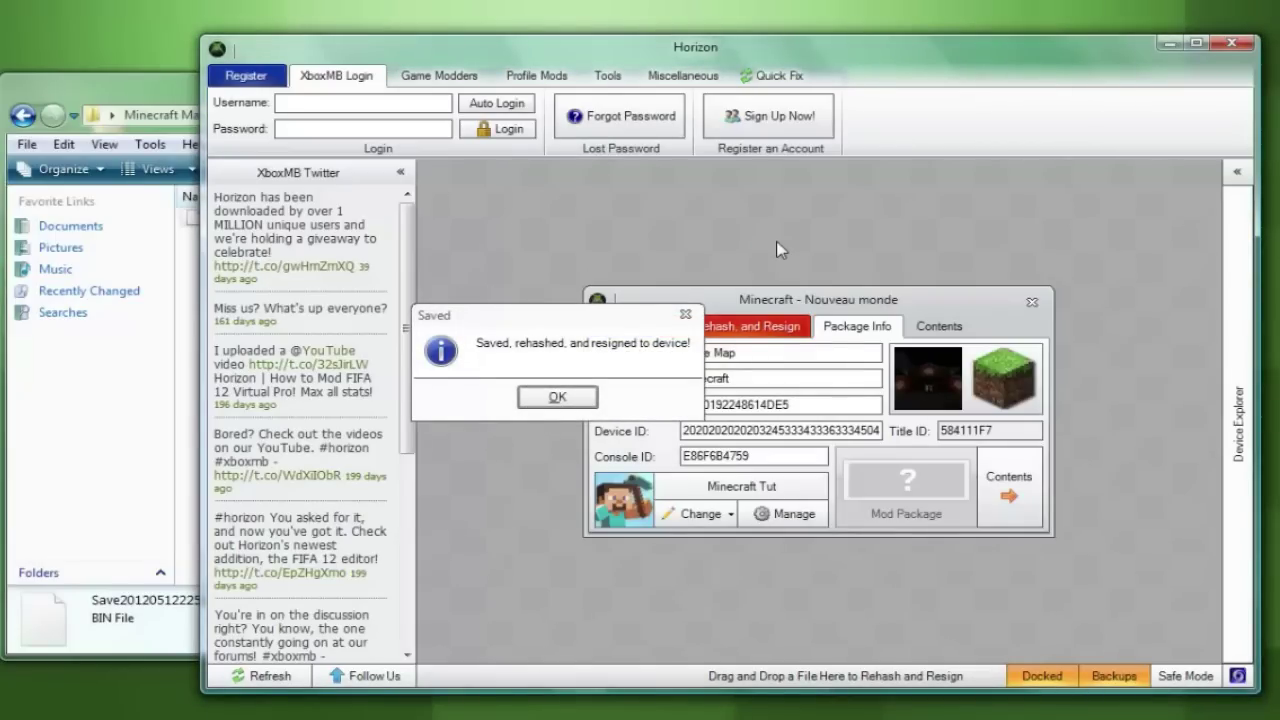
{"action": "left_click", "coordinate": [575, 396]}
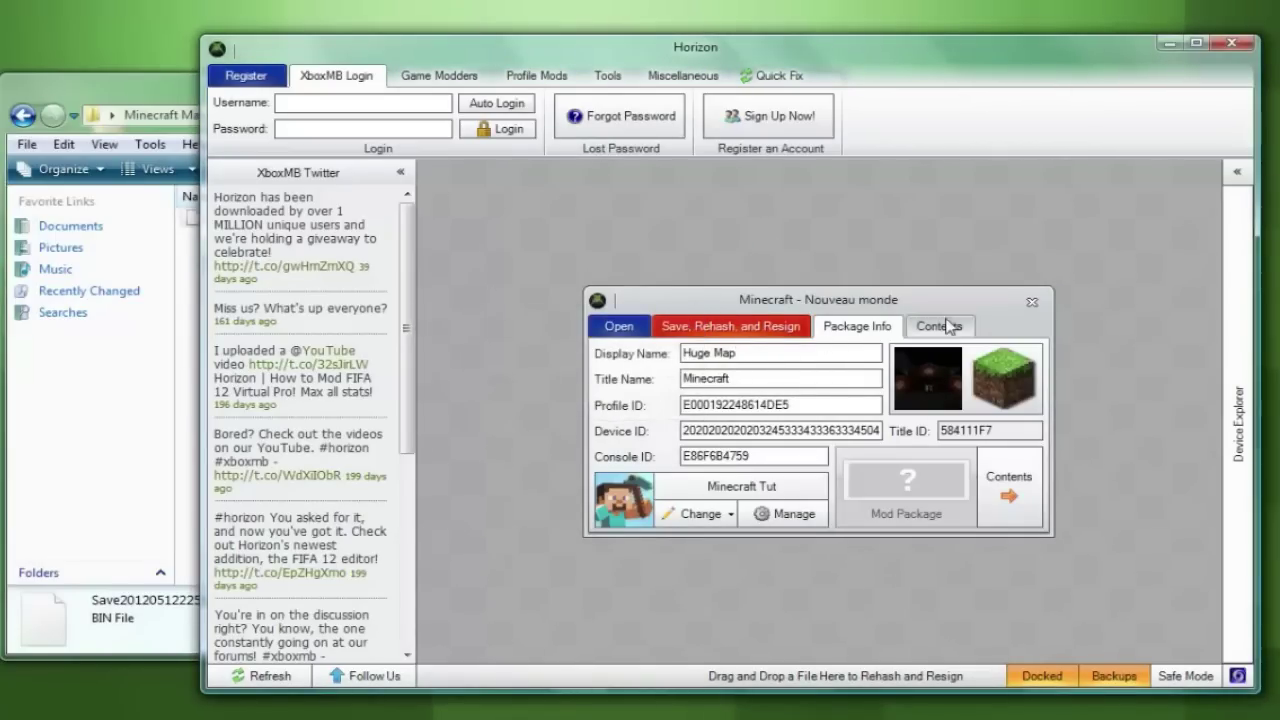
{"action": "left_click", "coordinate": [1029, 304]}
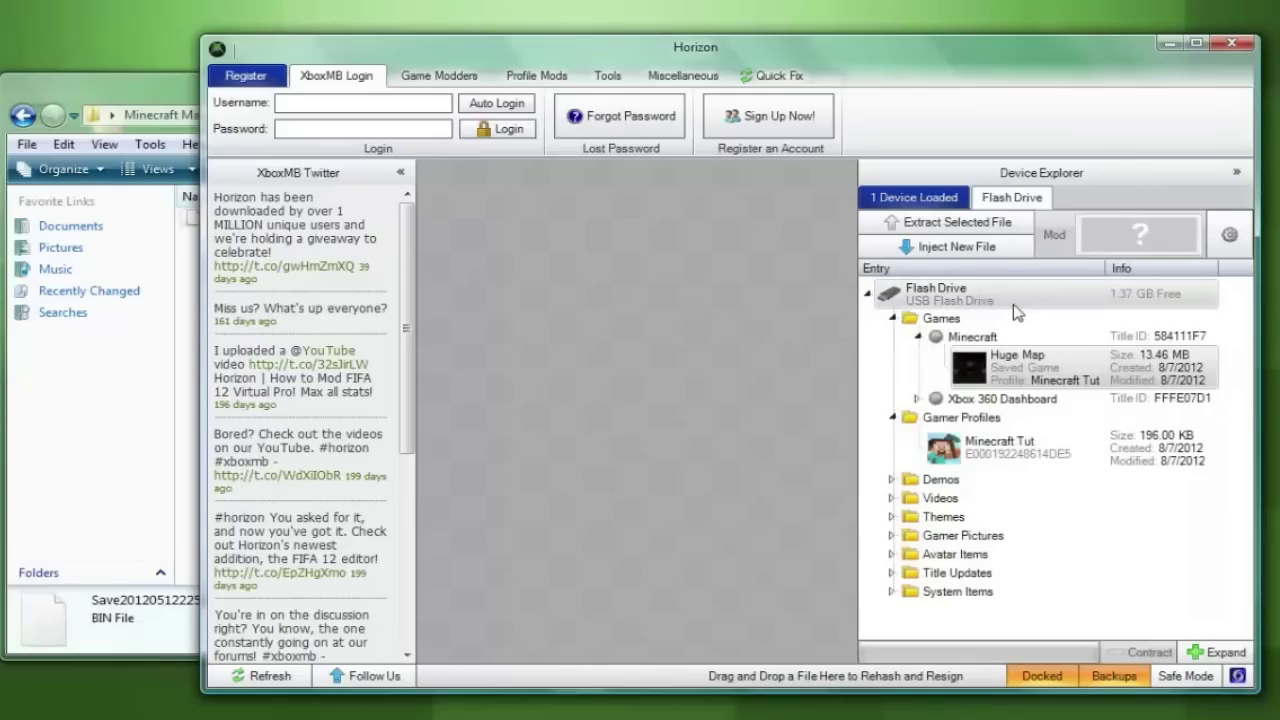
{"action": "left_click", "coordinate": [165, 96]}
{"action": "left_click", "coordinate": [25, 117]}
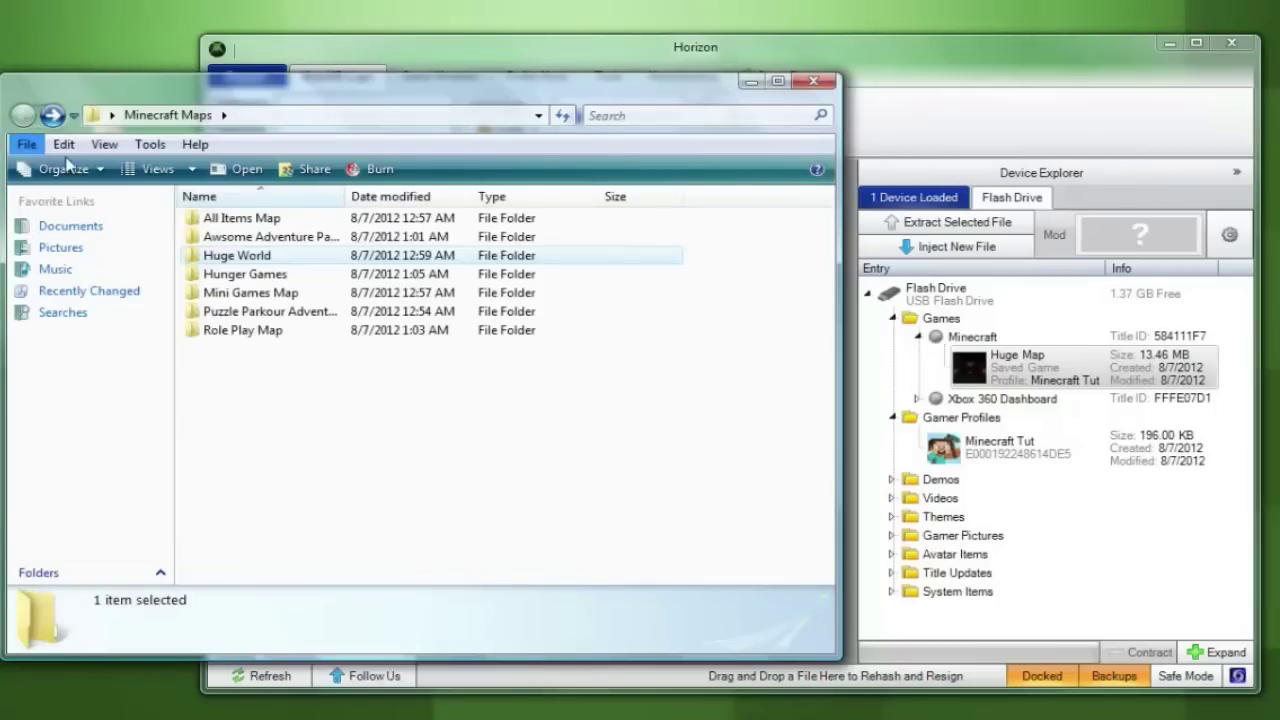
Inject the Icon United Map save from the Role Play Map folder under the Minecraft Tut profile
{"action": "double_click", "coordinate": [250, 332]}
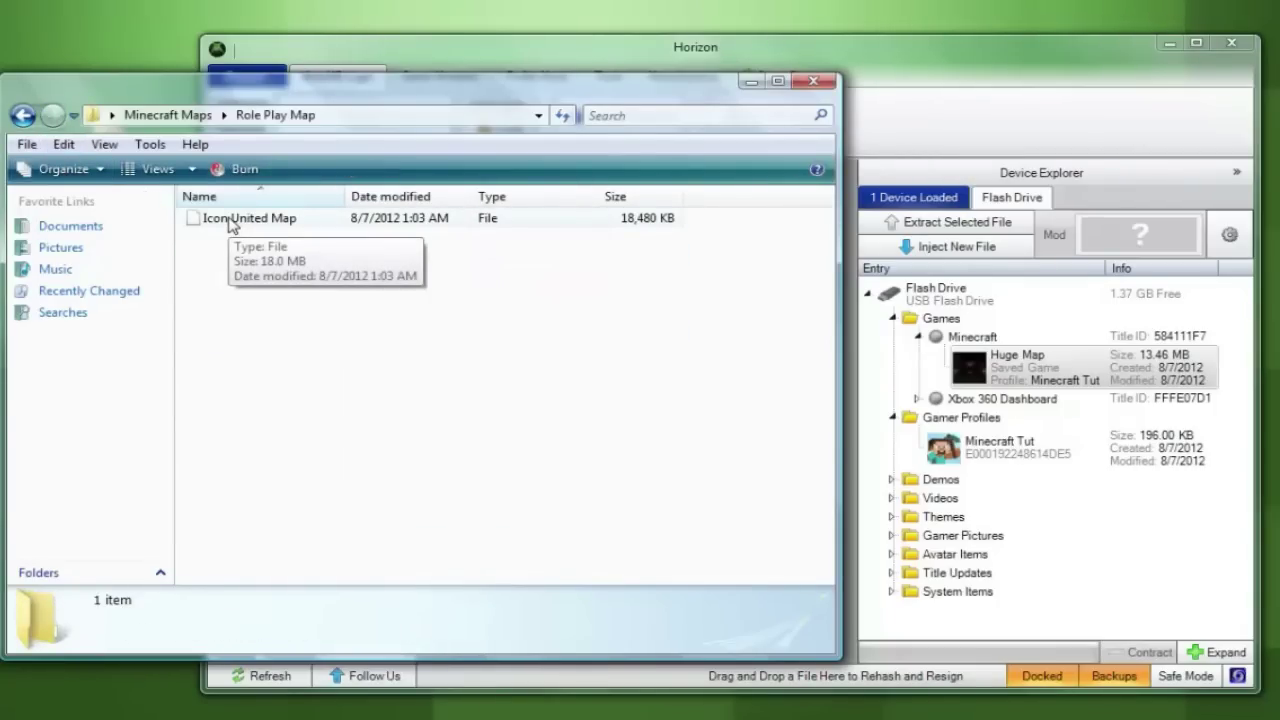
{"action": "left_click_drag", "start_coordinate": [230, 224], "coordinate": [901, 462]}
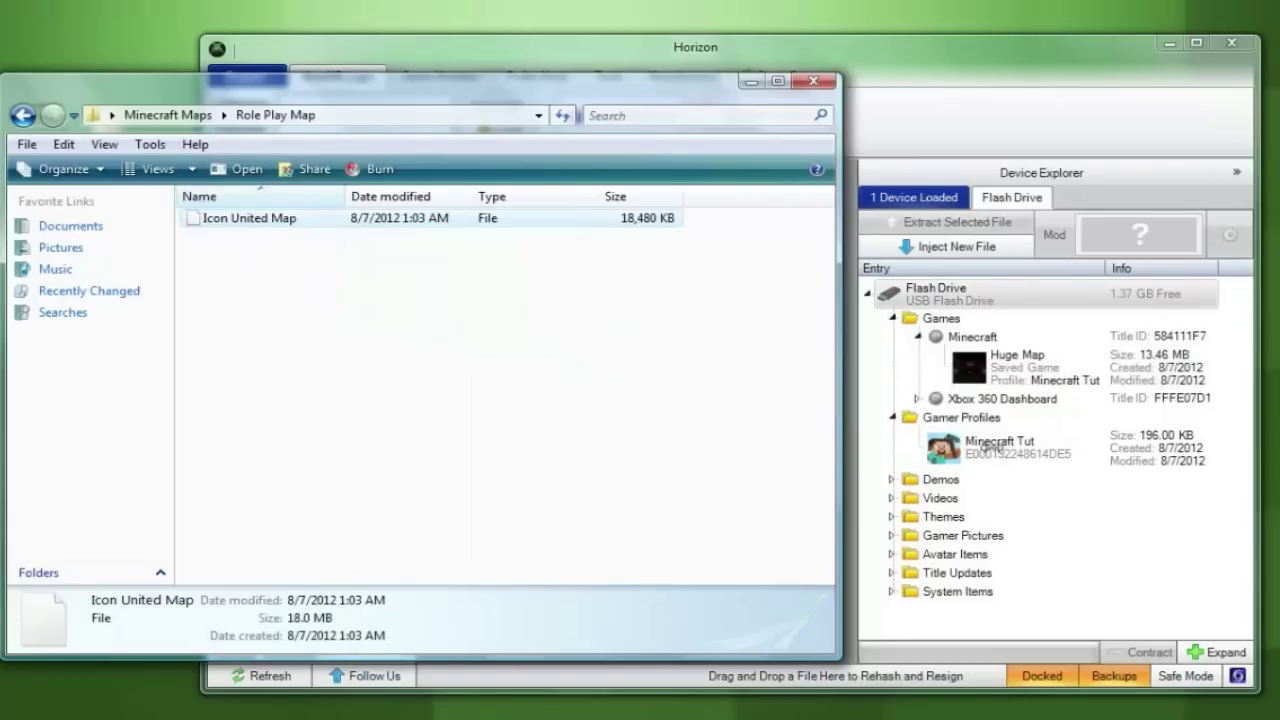
{"action": "left_click_drag", "start_coordinate": [988, 444], "coordinate": [992, 455]}
{"action": "left_click", "coordinate": [912, 49]}
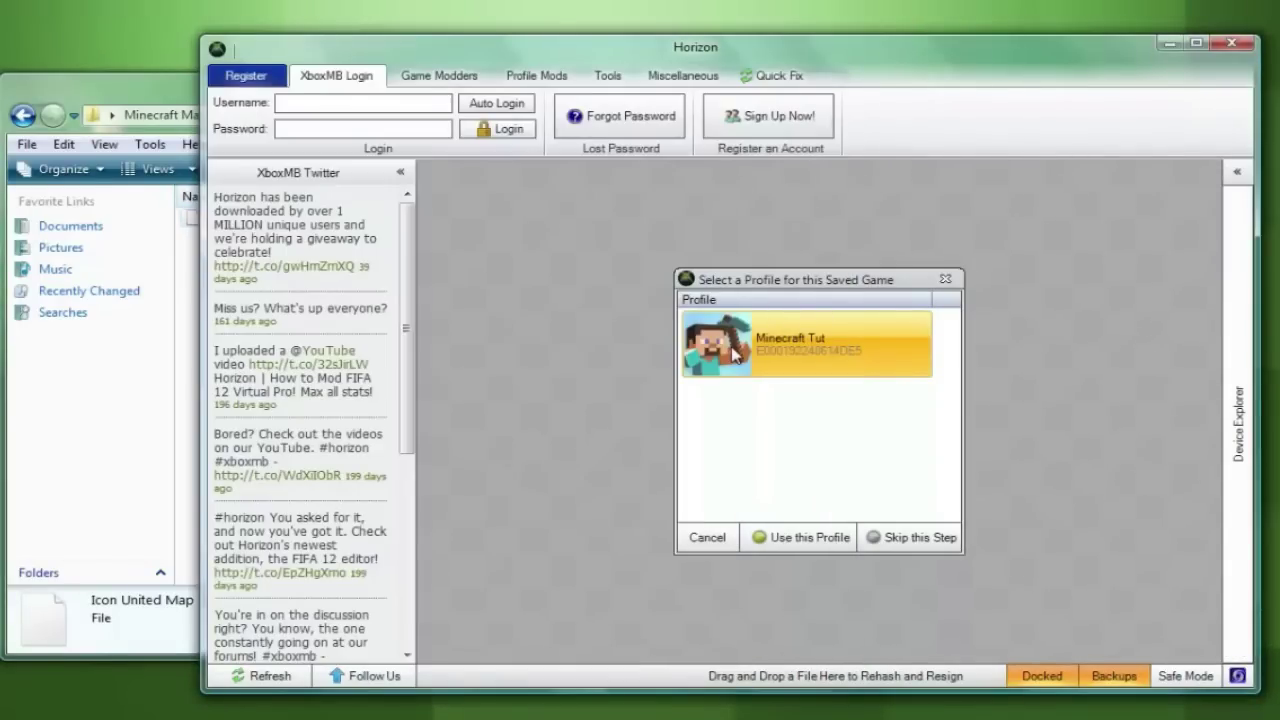
{"action": "double_click", "coordinate": [731, 346]}
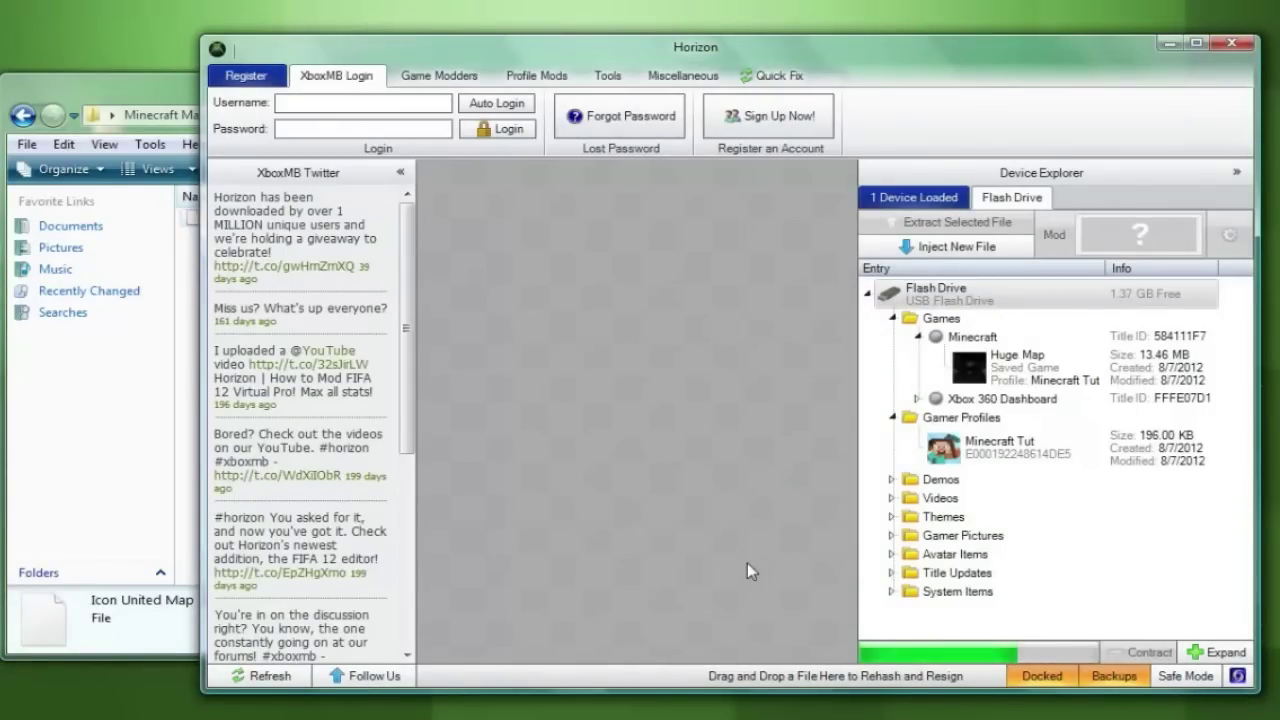
{"action": "left_click", "coordinate": [556, 400]}
Rename the BEST MAP EVER save to 'Role Play Map', then rehash and resign it
{"action": "double_click", "coordinate": [983, 364]}
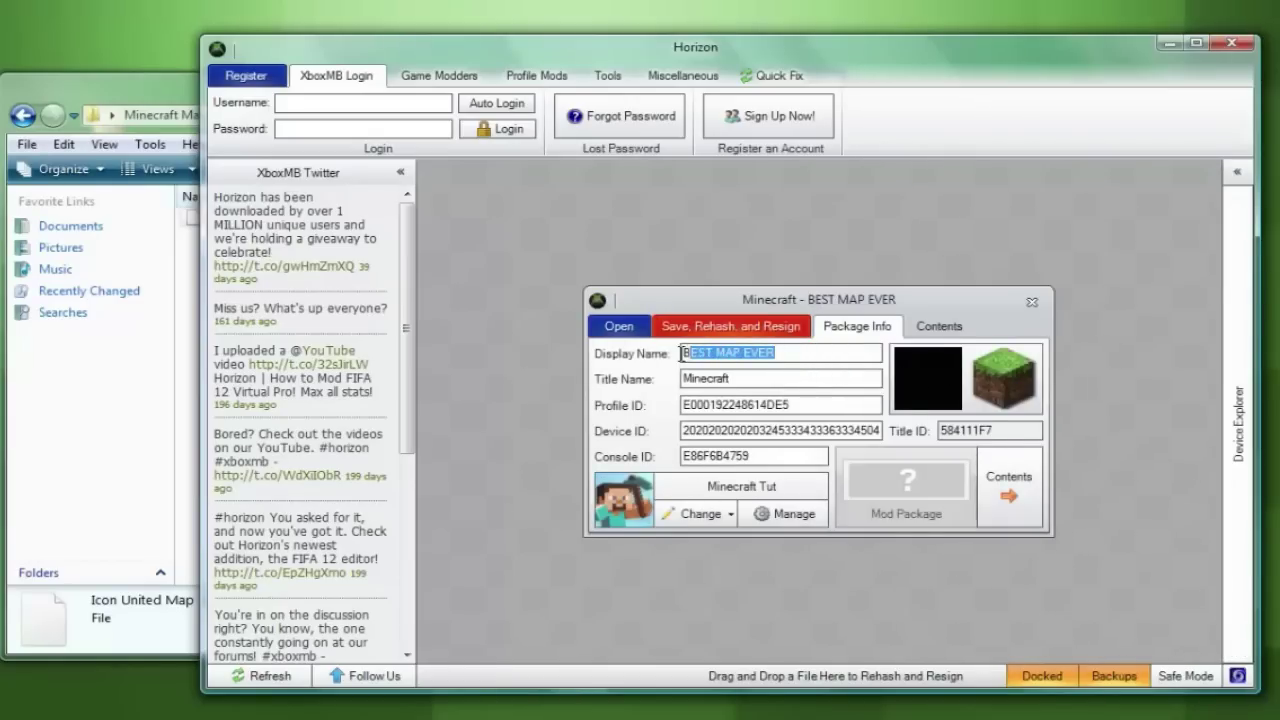
{"action": "type", "text": "Role Play Map"}
{"action": "left_click", "coordinate": [705, 330]}
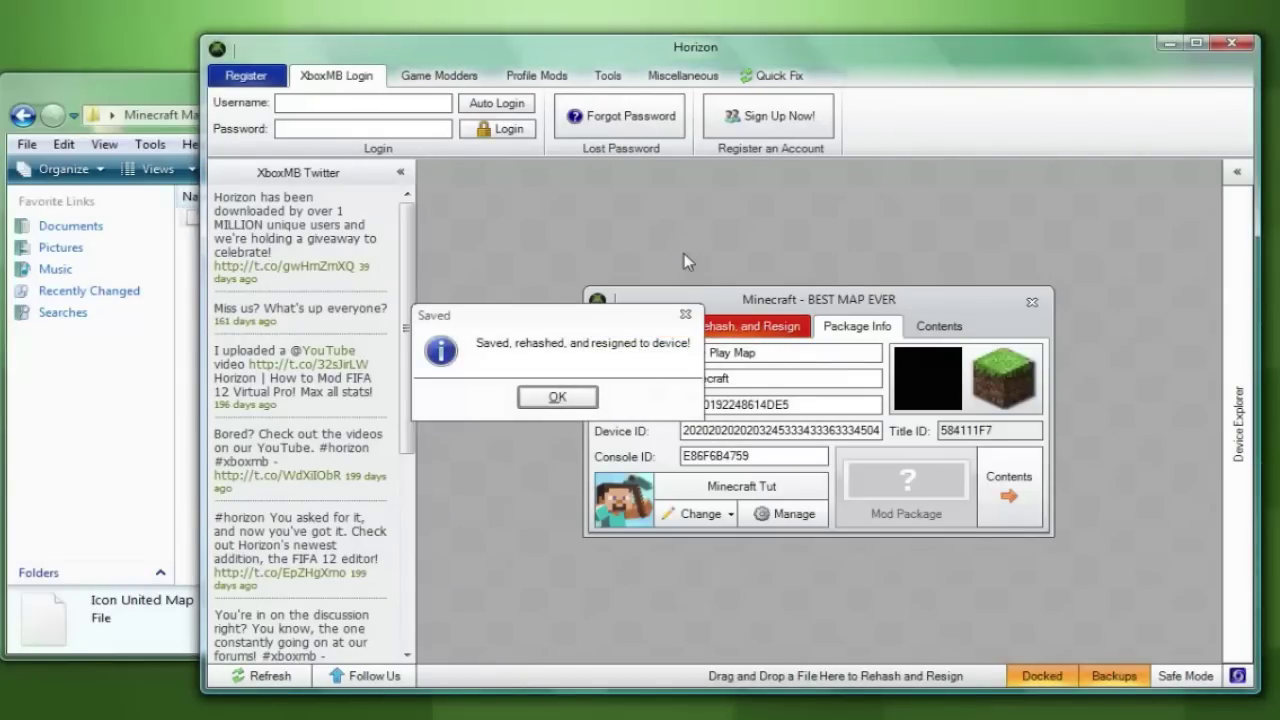
{"action": "left_click", "coordinate": [562, 397]}
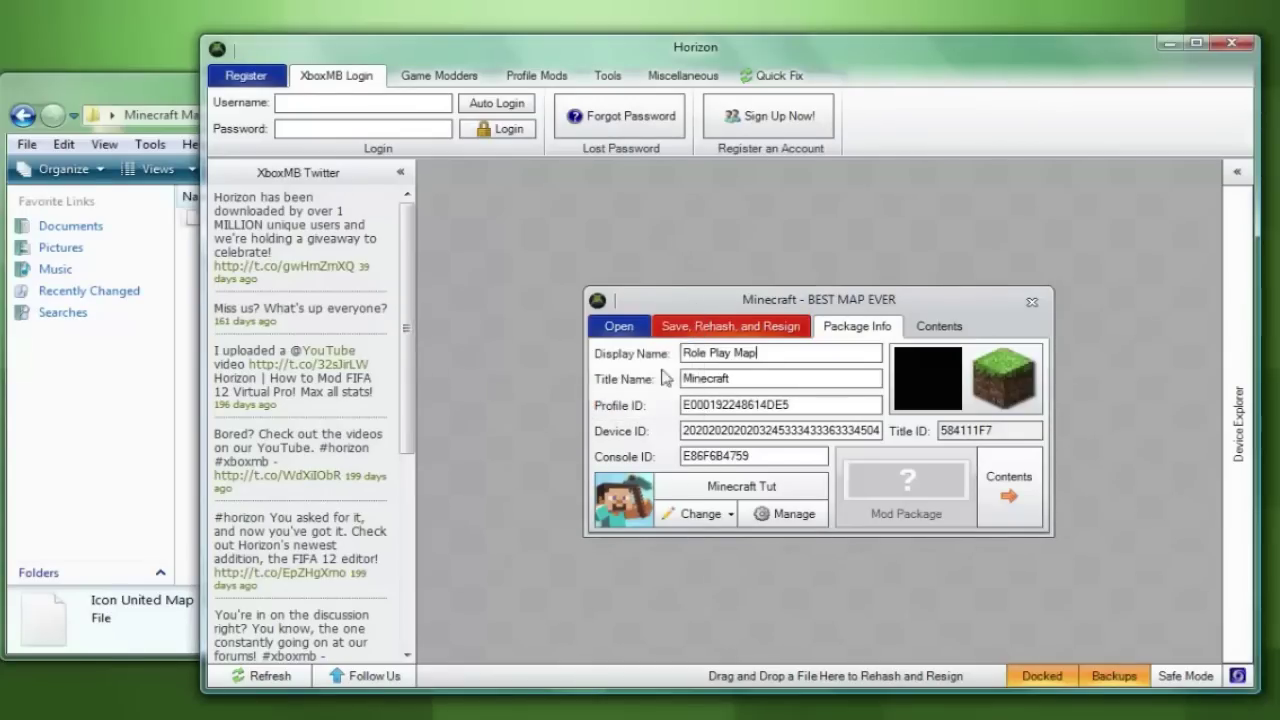
{"action": "left_click", "coordinate": [1029, 304]}
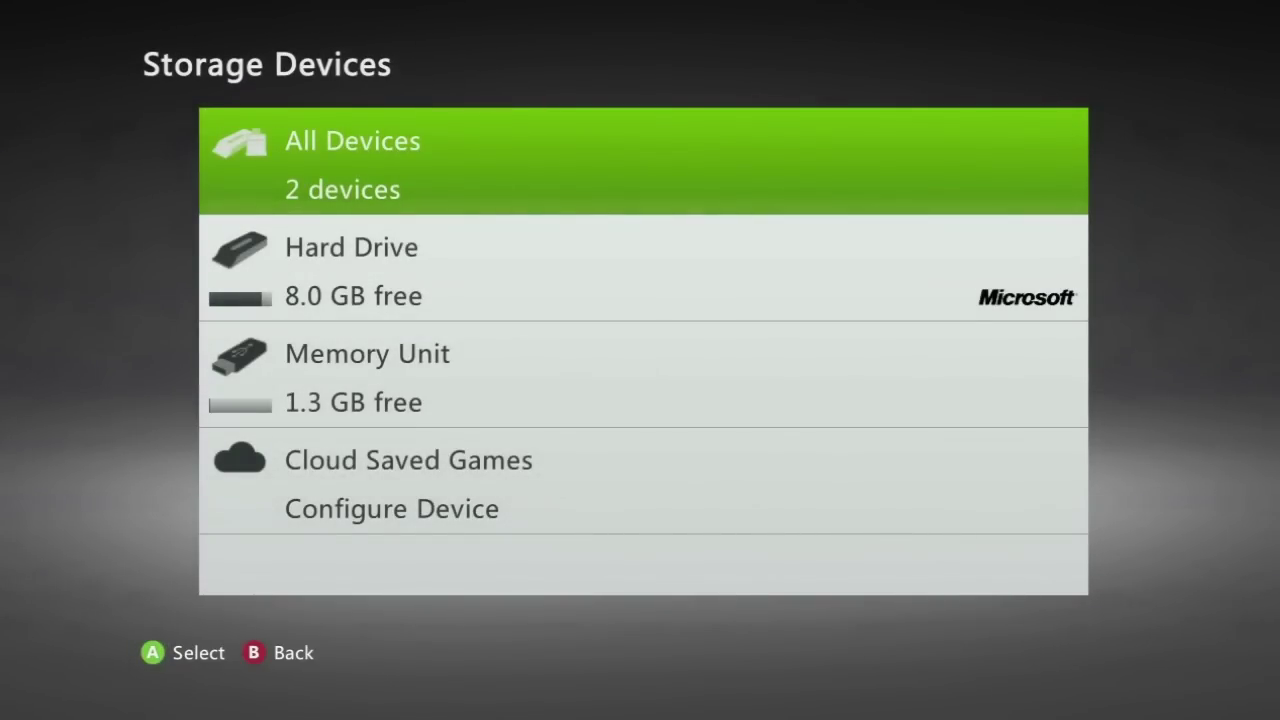
Move the Minecraft Tut gamer profile from the Memory Unit to the Hard Drive
{"action": "key", "text": "Down"}
{"action": "key", "text": "Down"}
{"action": "key", "text": "Return"}
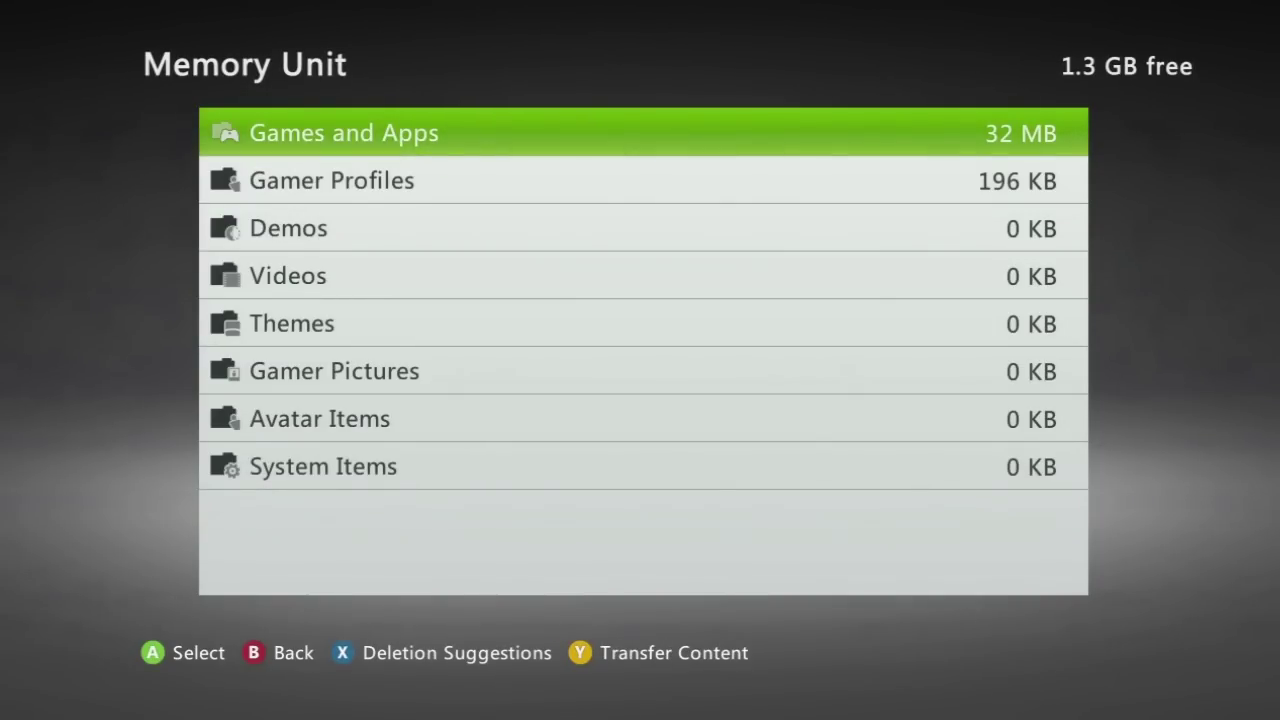
{"action": "key", "text": "Down"}
{"action": "key", "text": "Return"}
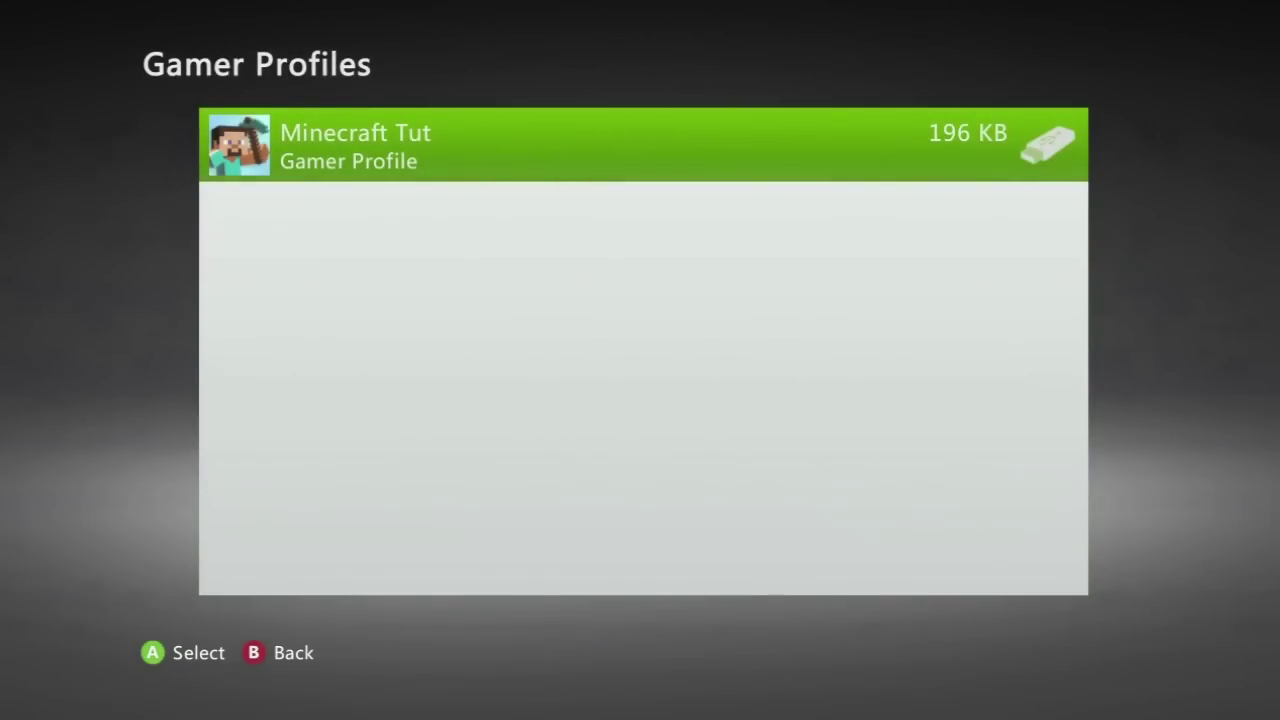
{"action": "key", "text": "Return"}
{"action": "key", "text": "Return"}
{"action": "key", "text": "Up"}
{"action": "key", "text": "Return"}
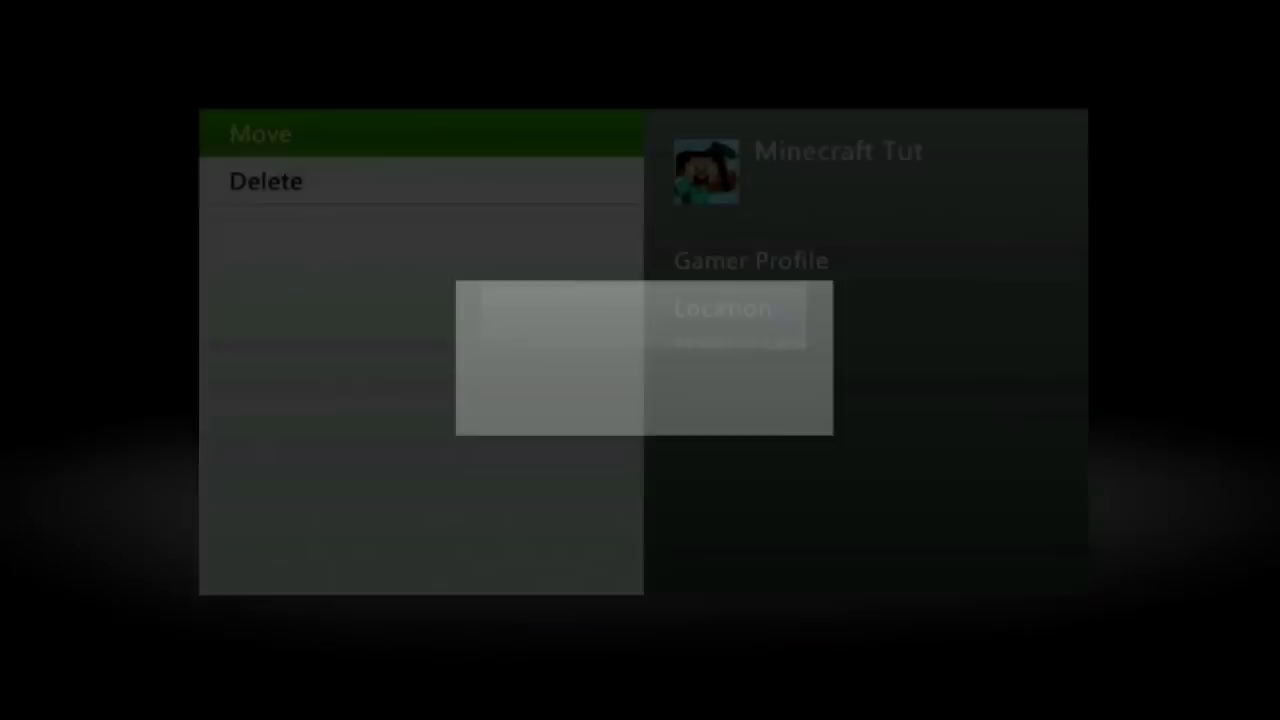
{"action": "key", "text": "Return"}
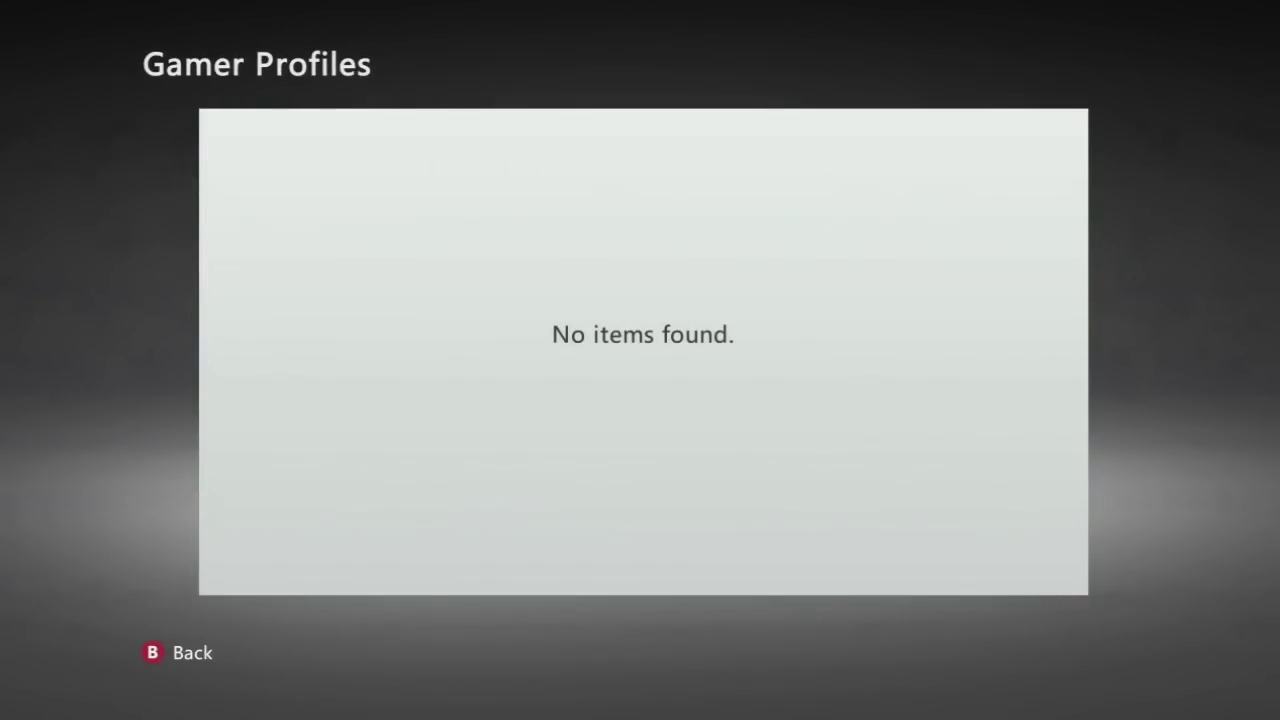
{"action": "key", "text": "Escape"}
{"action": "key", "text": "Up"}
Move the Minecraft map saves, including Role Play Map, from the Memory Unit to the Hard Drive
{"action": "key", "text": "Return"}
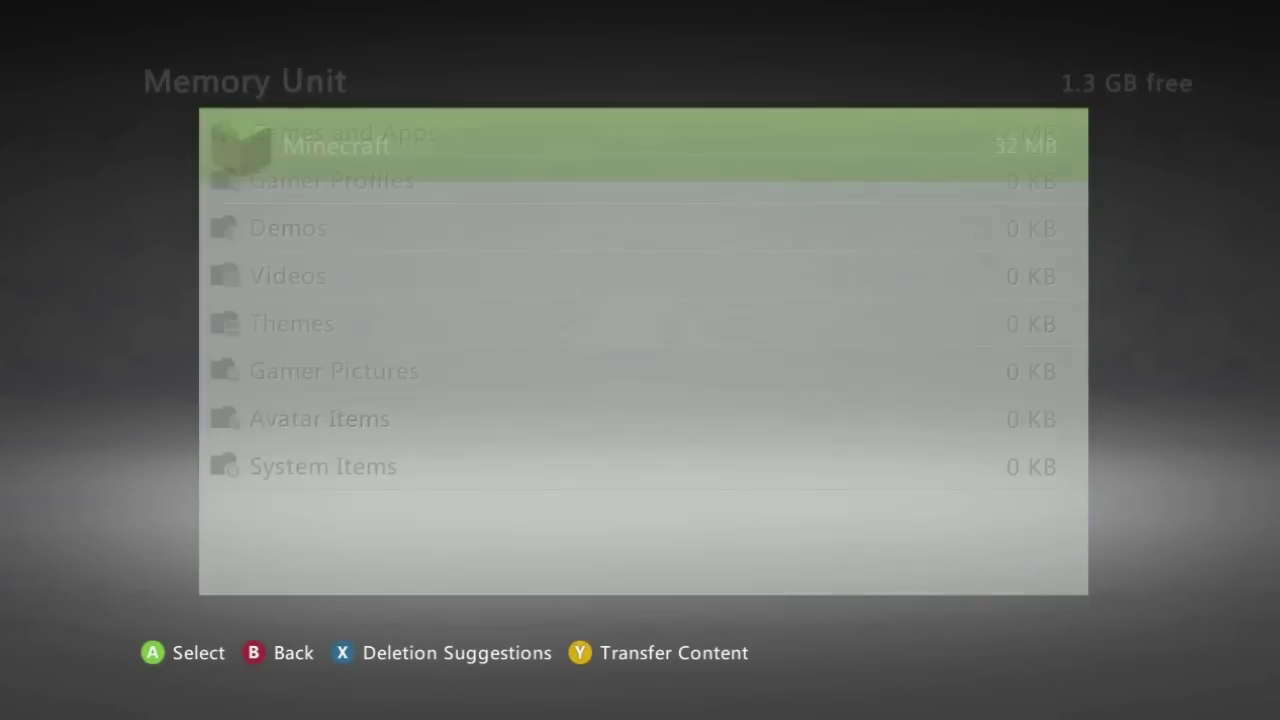
{"action": "key", "text": "Return"}
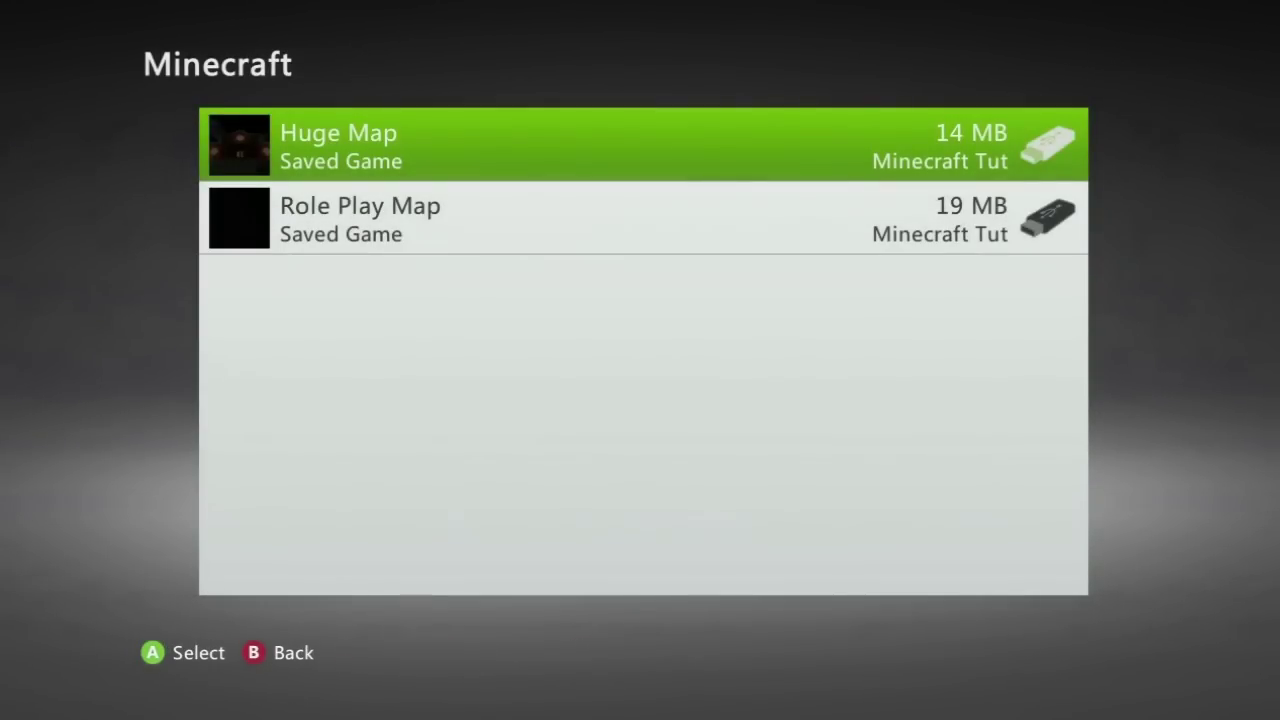
{"action": "key", "text": "Return"}
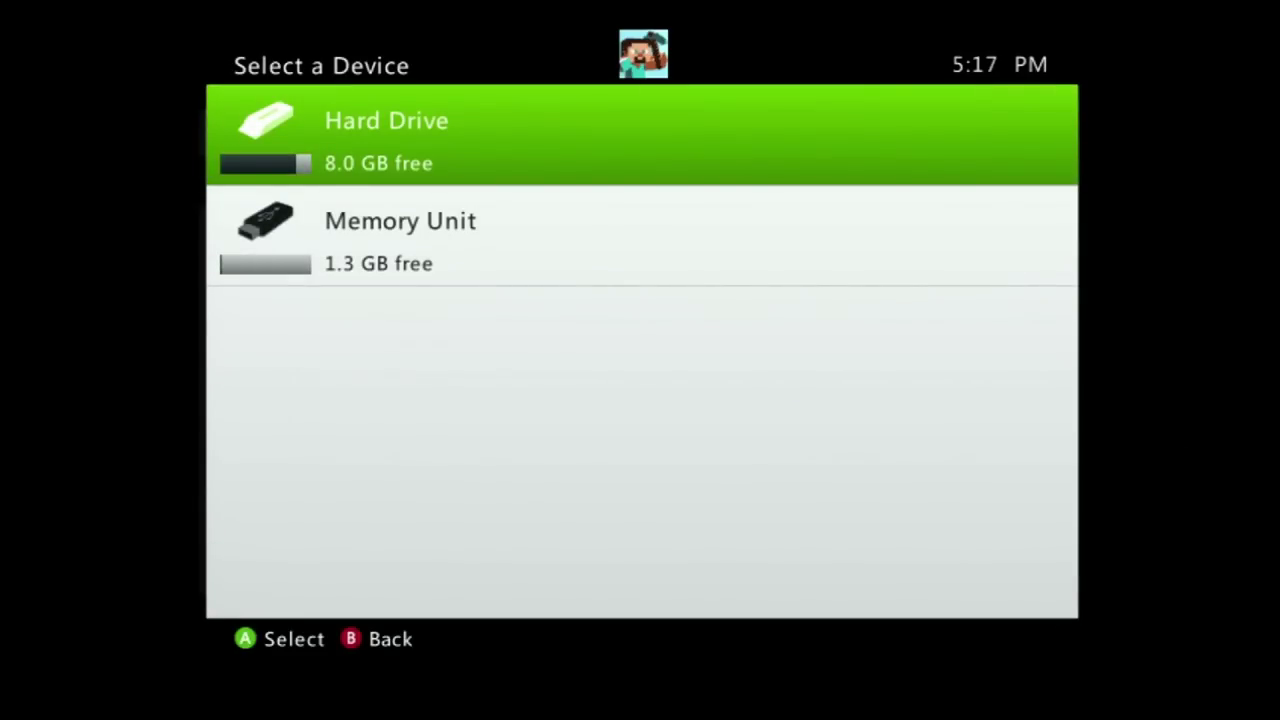
{"action": "key", "text": "Return"}
{"action": "key", "text": "Return"}
{"action": "key", "text": "Down"}
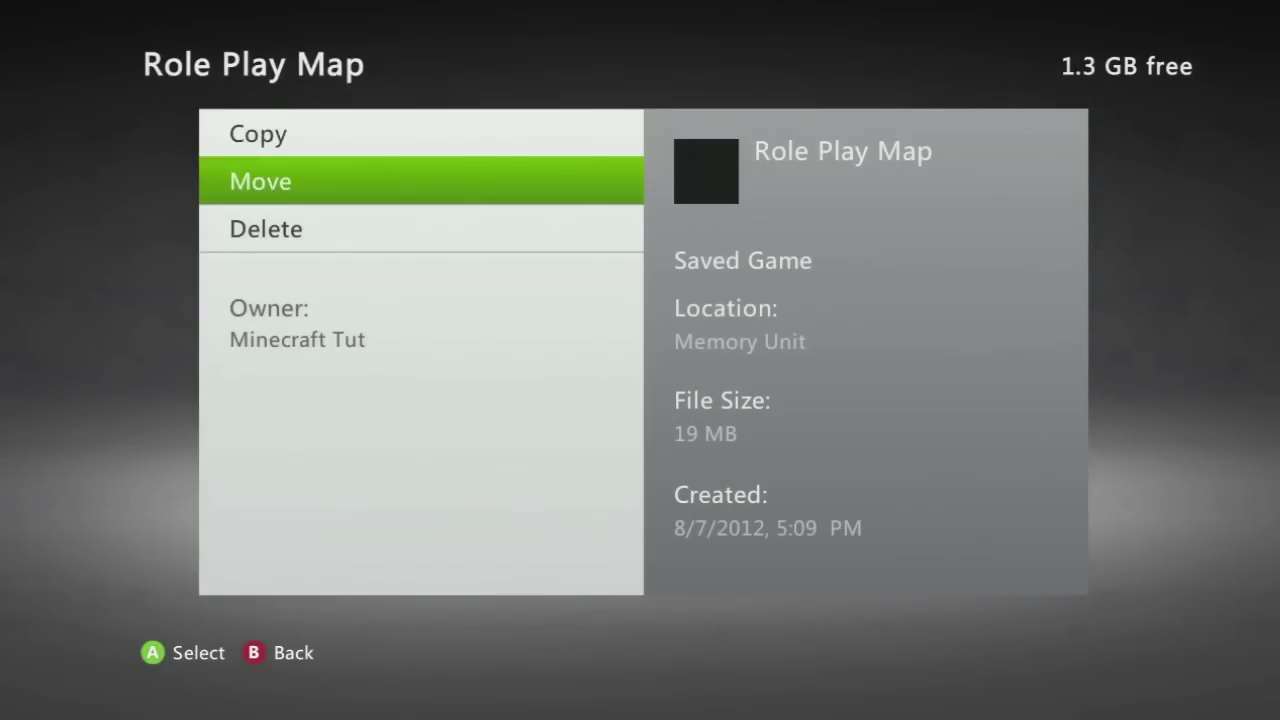
{"action": "key", "text": "Return"}
{"action": "key", "text": "Return"}
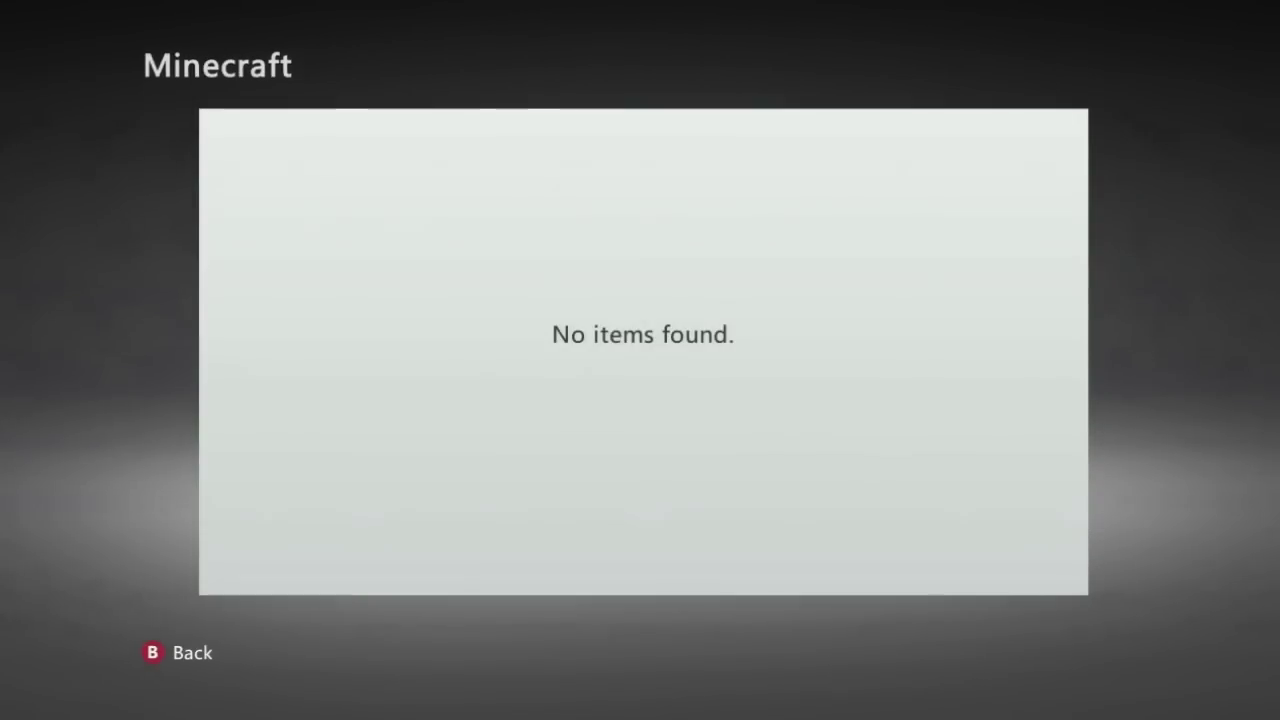
{"action": "key", "text": "Escape"}
{"action": "key", "text": "Escape"}
Bring up the Guide's Quickplay list showing Minecraft under Recent
{"action": "key", "text": "y"}
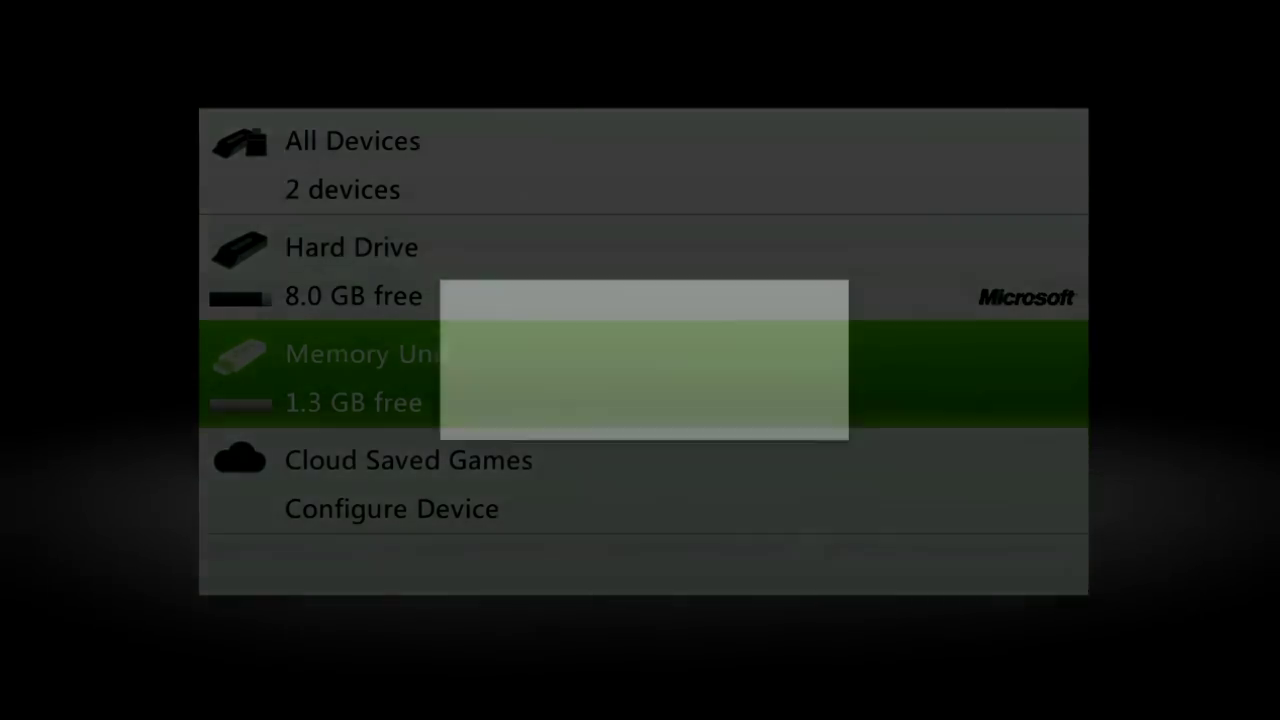
{"action": "key", "text": "Left"}
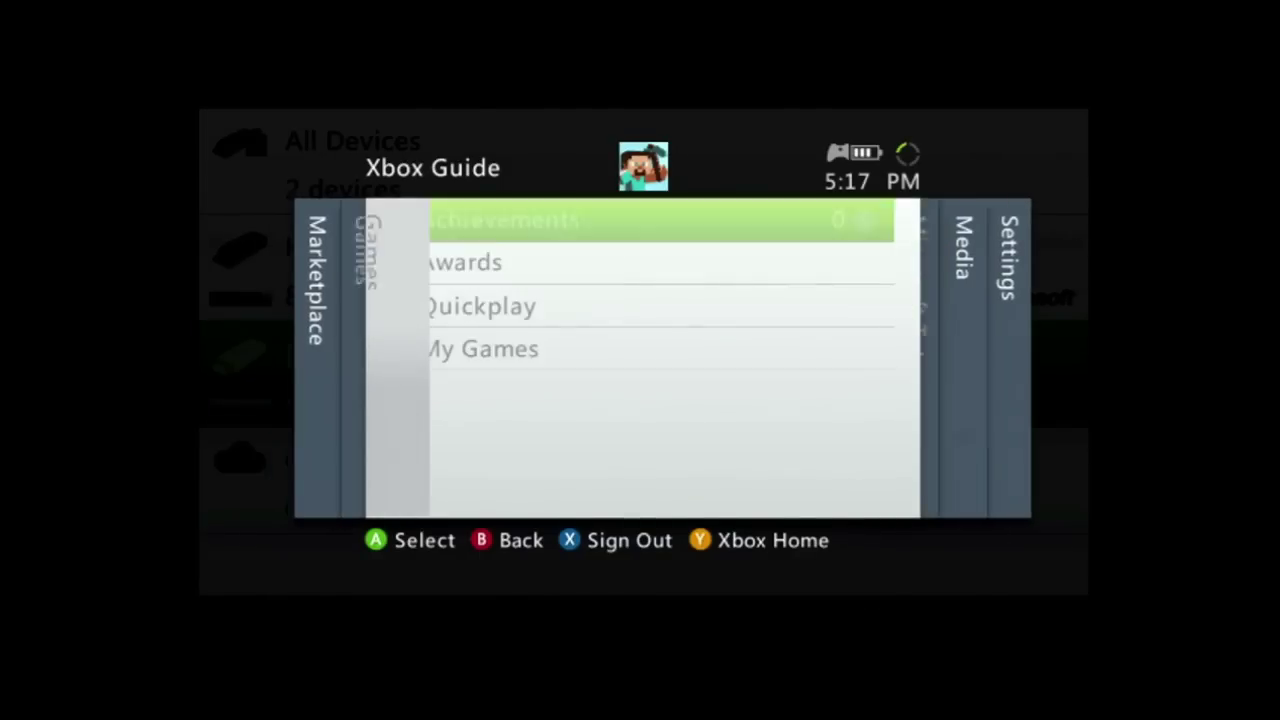
{"action": "key", "text": "Down"}
{"action": "key", "text": "Down"}
{"action": "key", "text": "Return"}
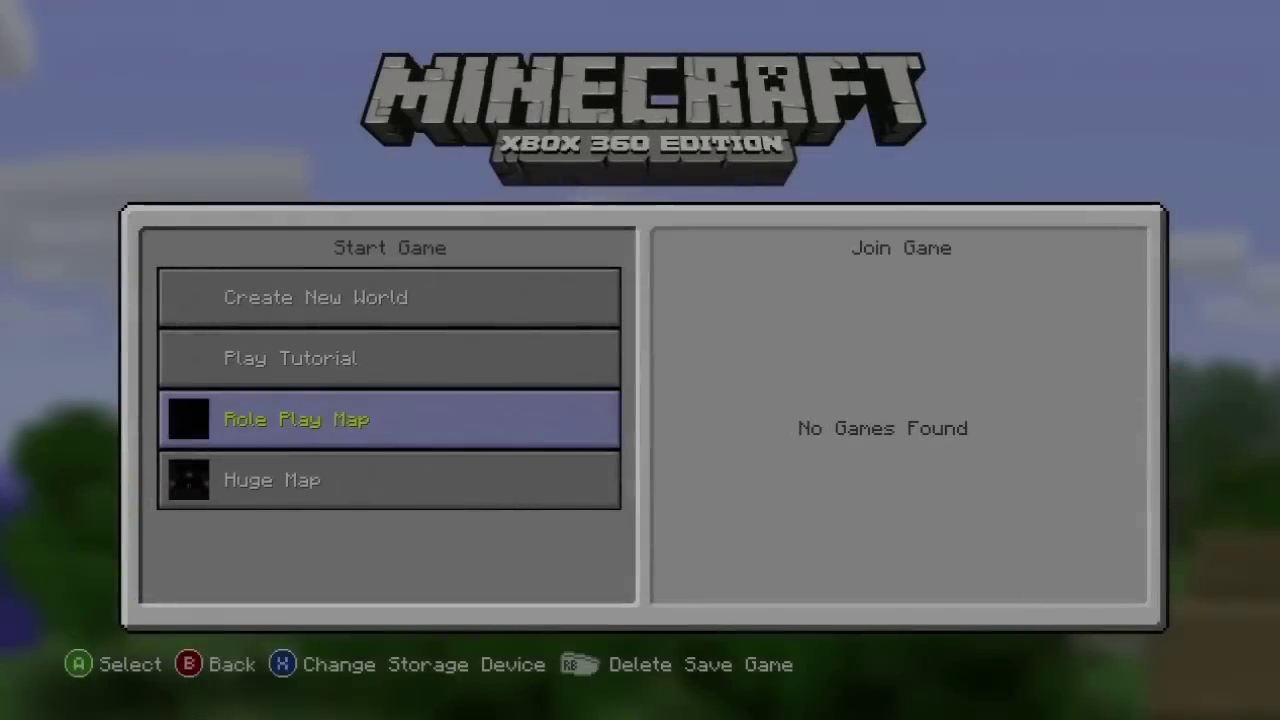
Launch Minecraft and load the Role Play Map world to confirm it plays
{"action": "key", "text": "Up"}
{"action": "key", "text": "Down"}
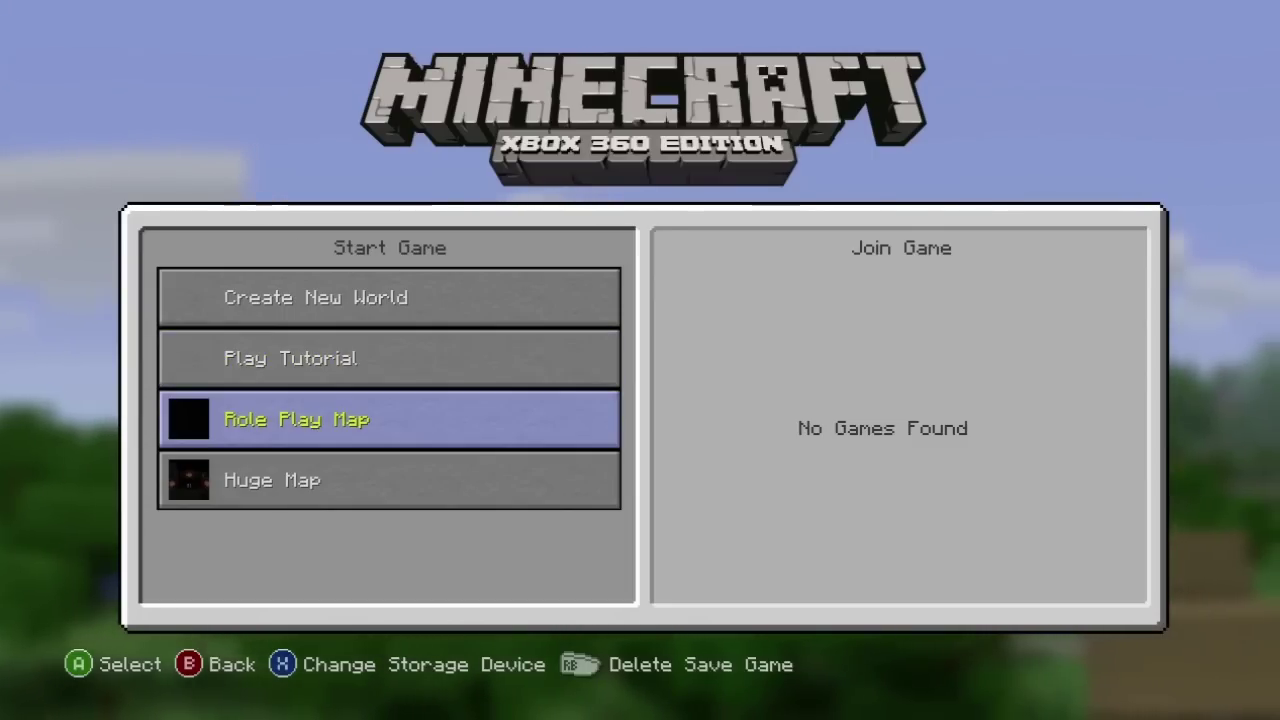
{"action": "key", "text": "Down"}
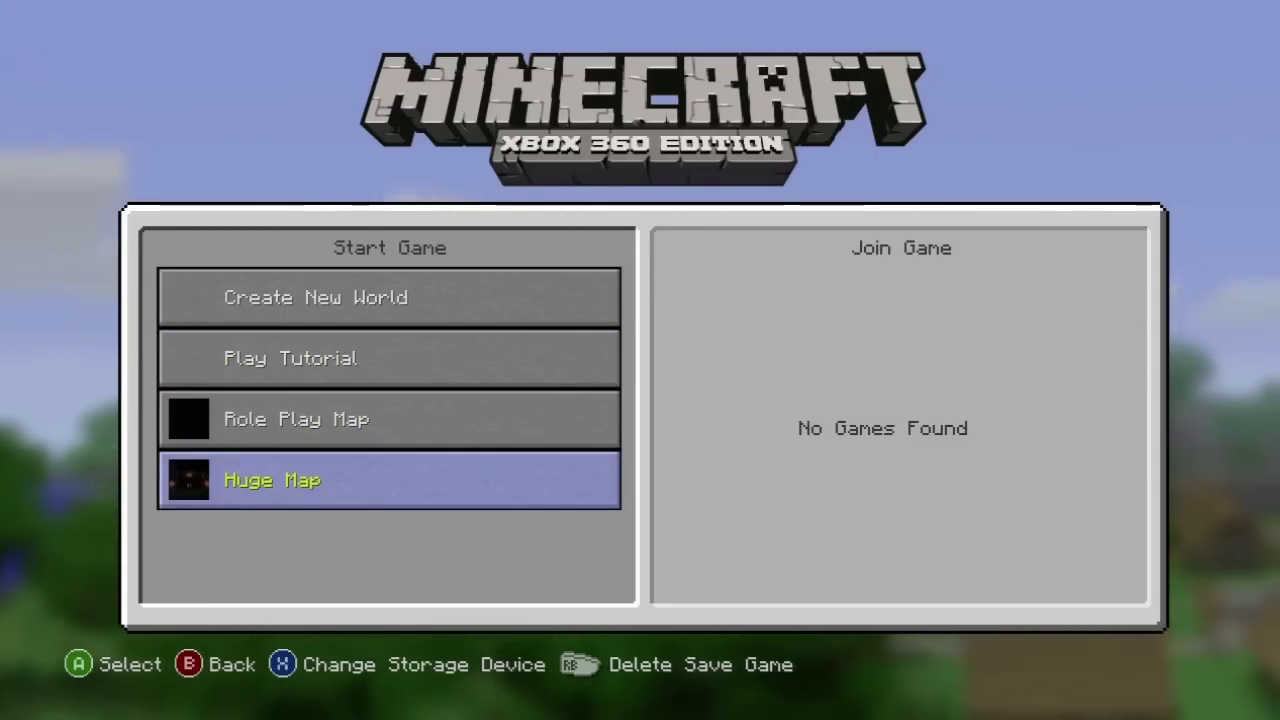
{"action": "key", "text": "Up"}
{"action": "key", "text": "Return"}
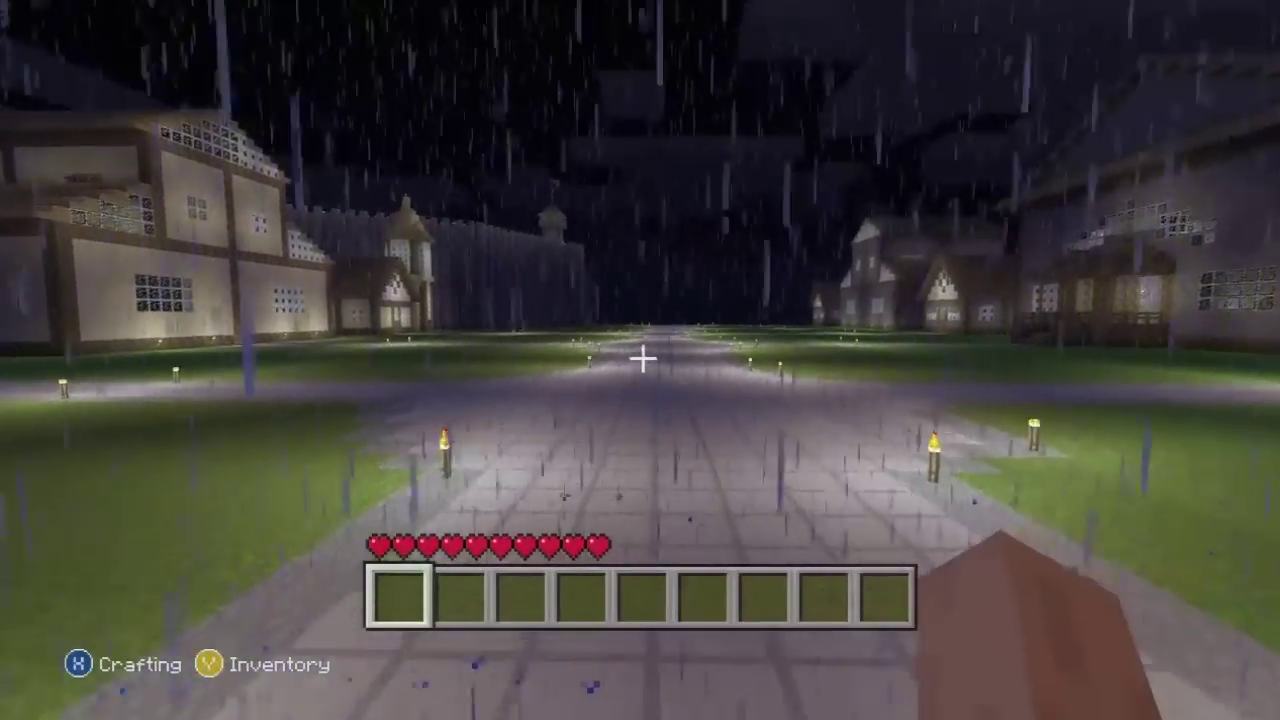
{"action": "mouse_move", "coordinate": [642, 358]}
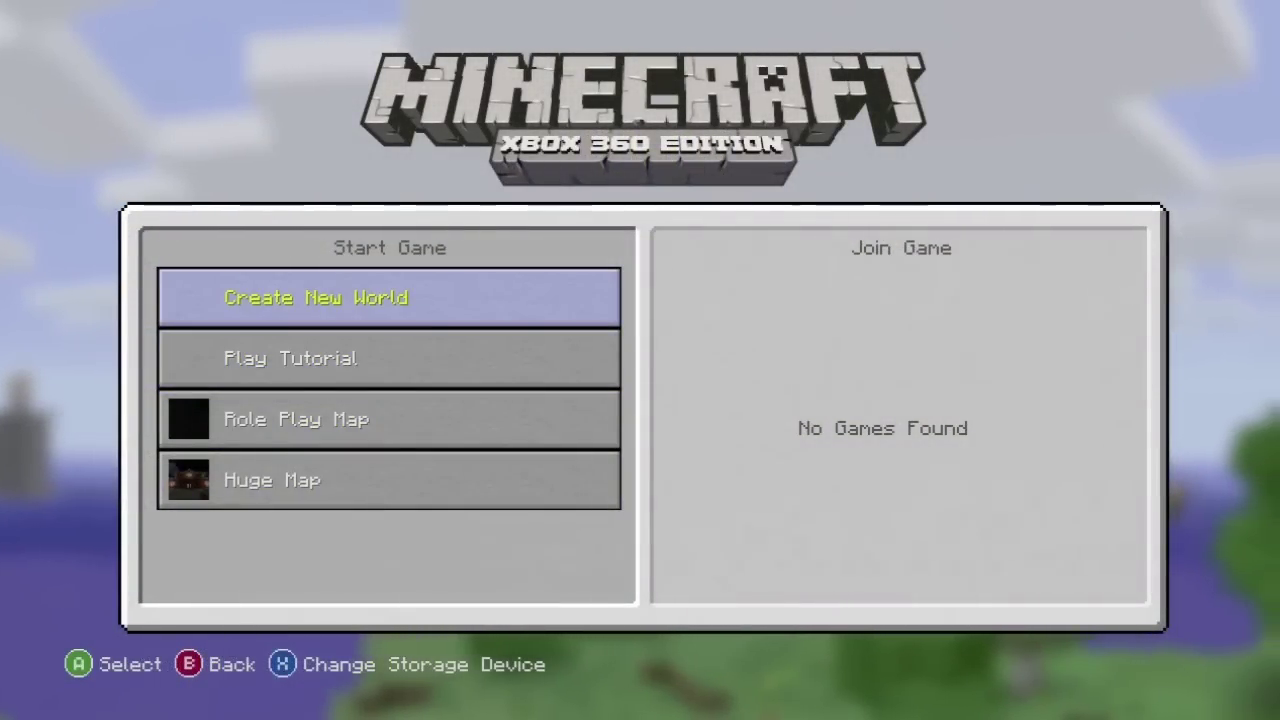
Create a new world named 'Upload Map'
{"action": "key", "text": "Return"}
{"action": "key", "text": "Return"}
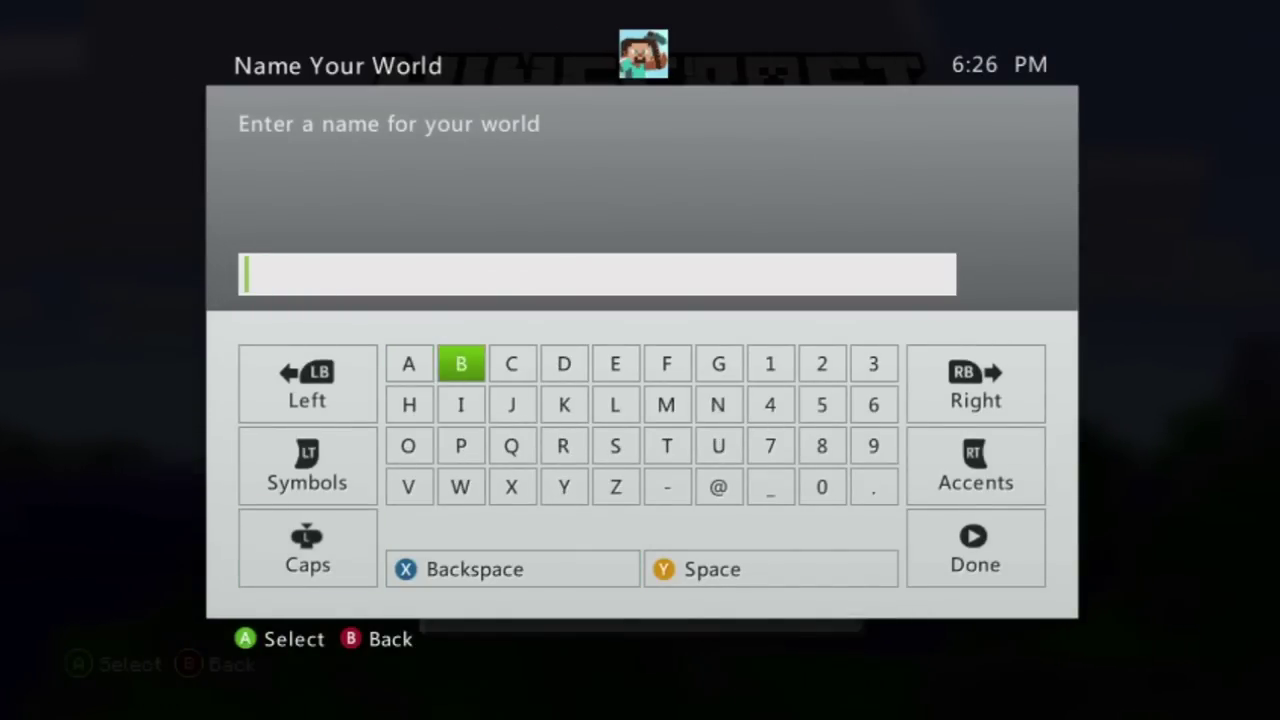
{"action": "type", "text": "Upload M"}
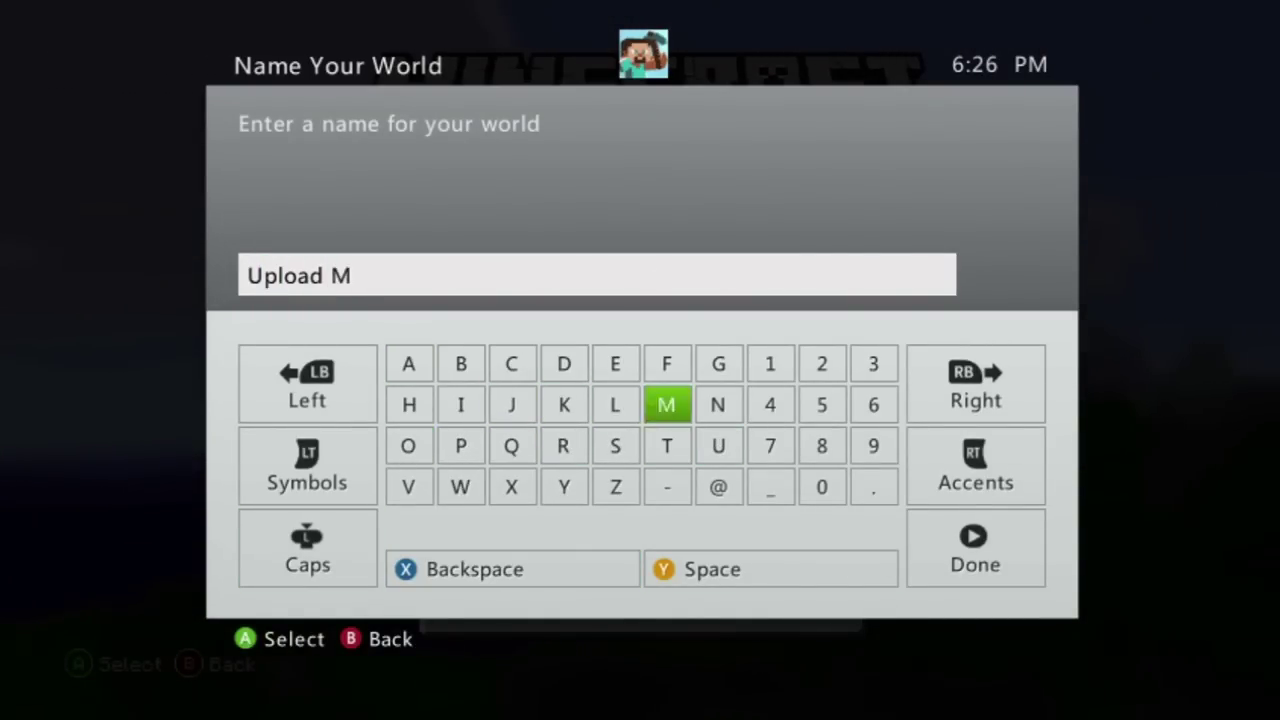
{"action": "key", "text": "Return"}
{"action": "key", "text": "Down"}
{"action": "key", "text": "Down"}
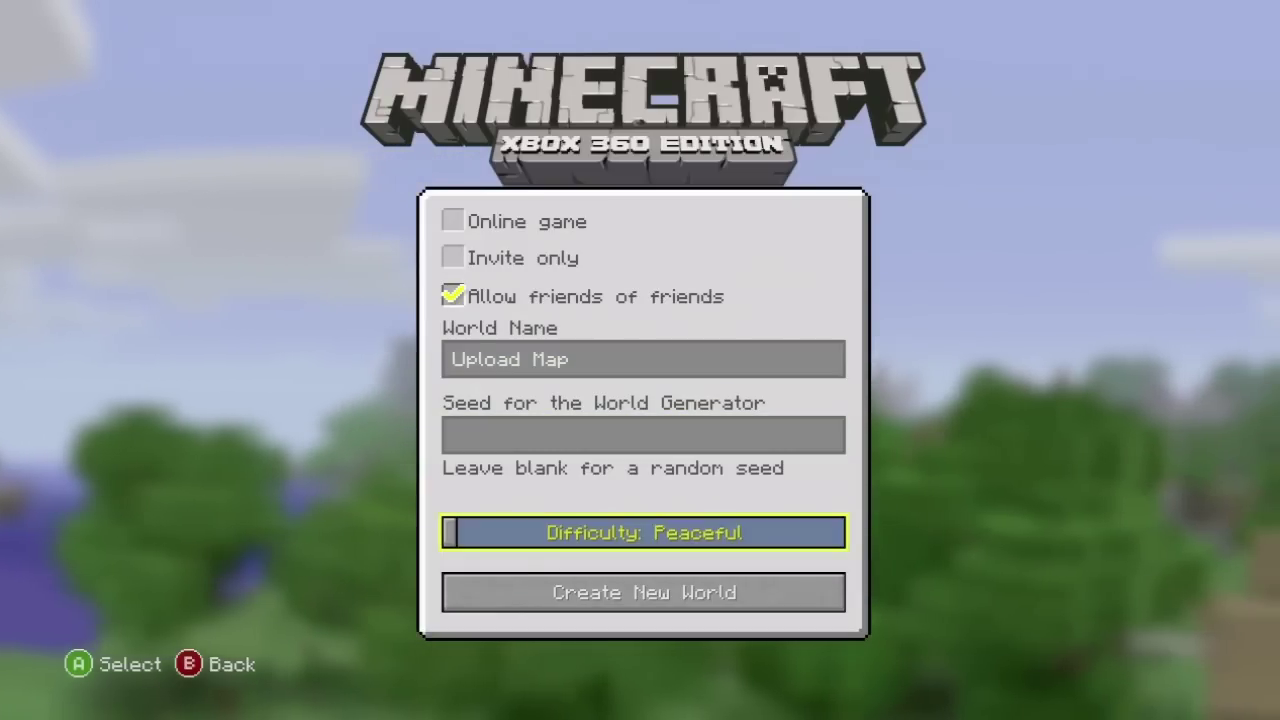
{"action": "key", "text": "Down"}
{"action": "key", "text": "Return"}
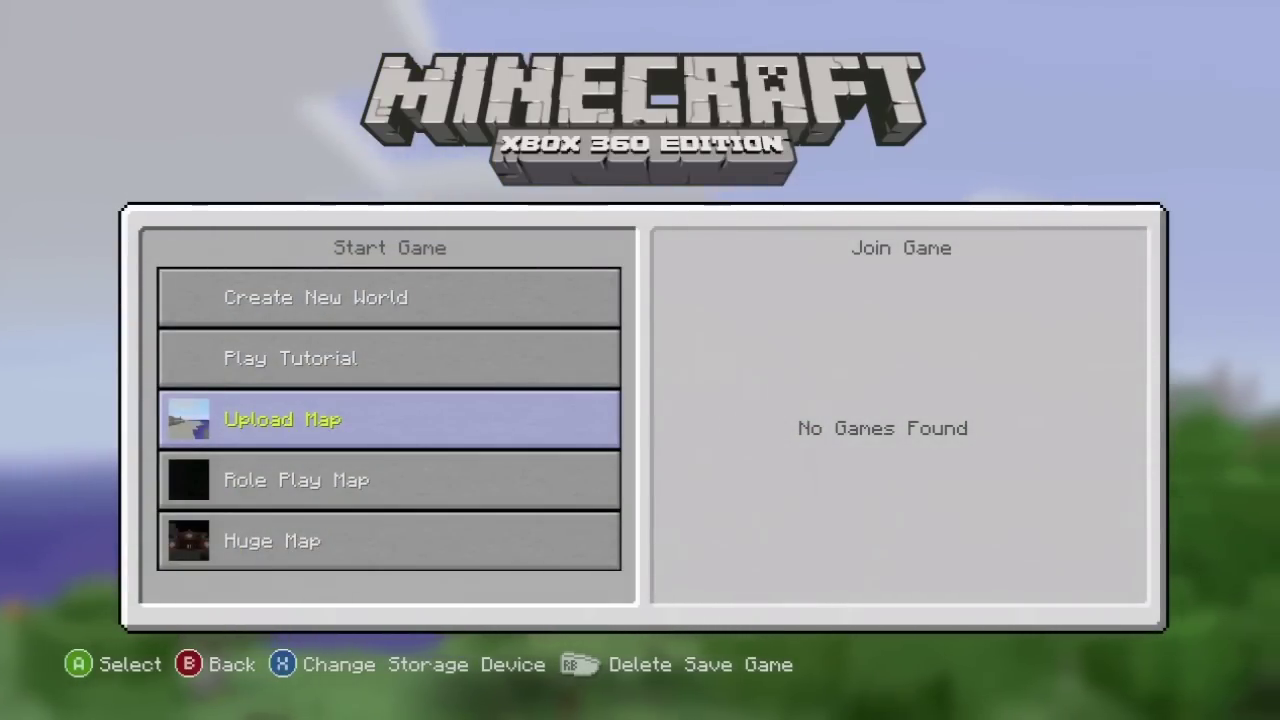
Find the Minecraft Upload Map save under the hard drive's Games and Apps storage
{"action": "key", "text": "super"}
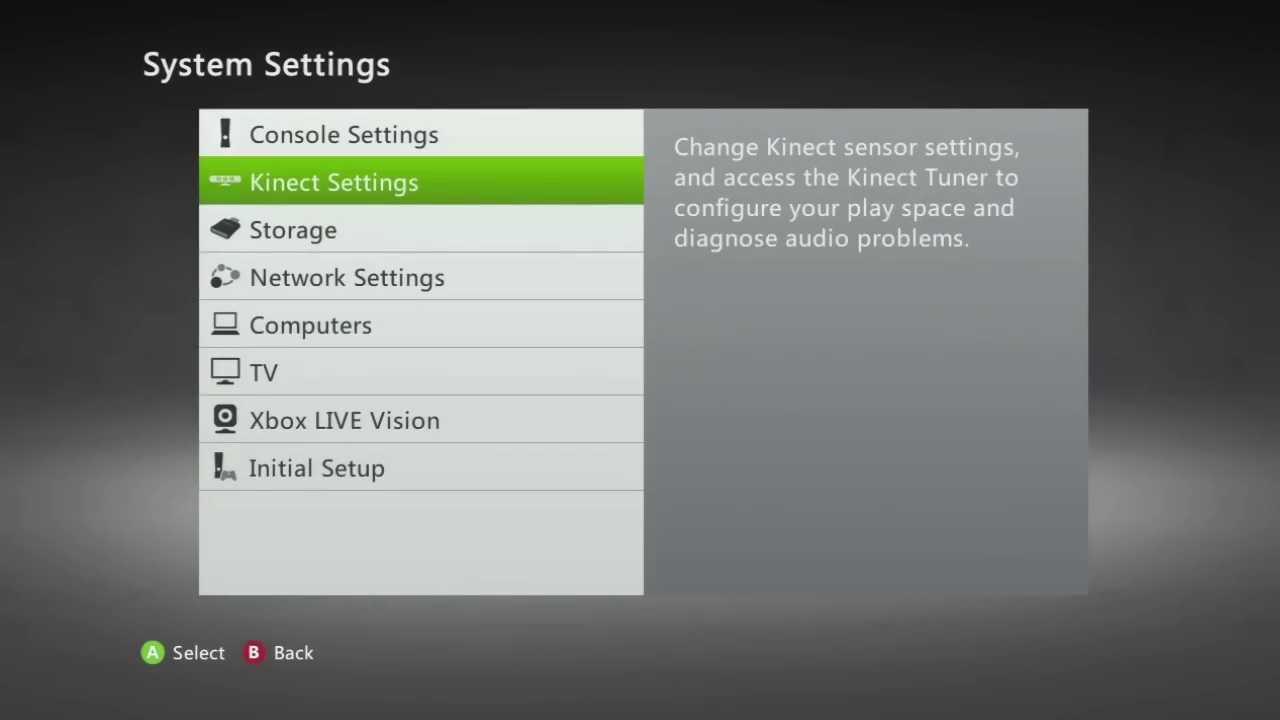
{"action": "key", "text": "Return"}
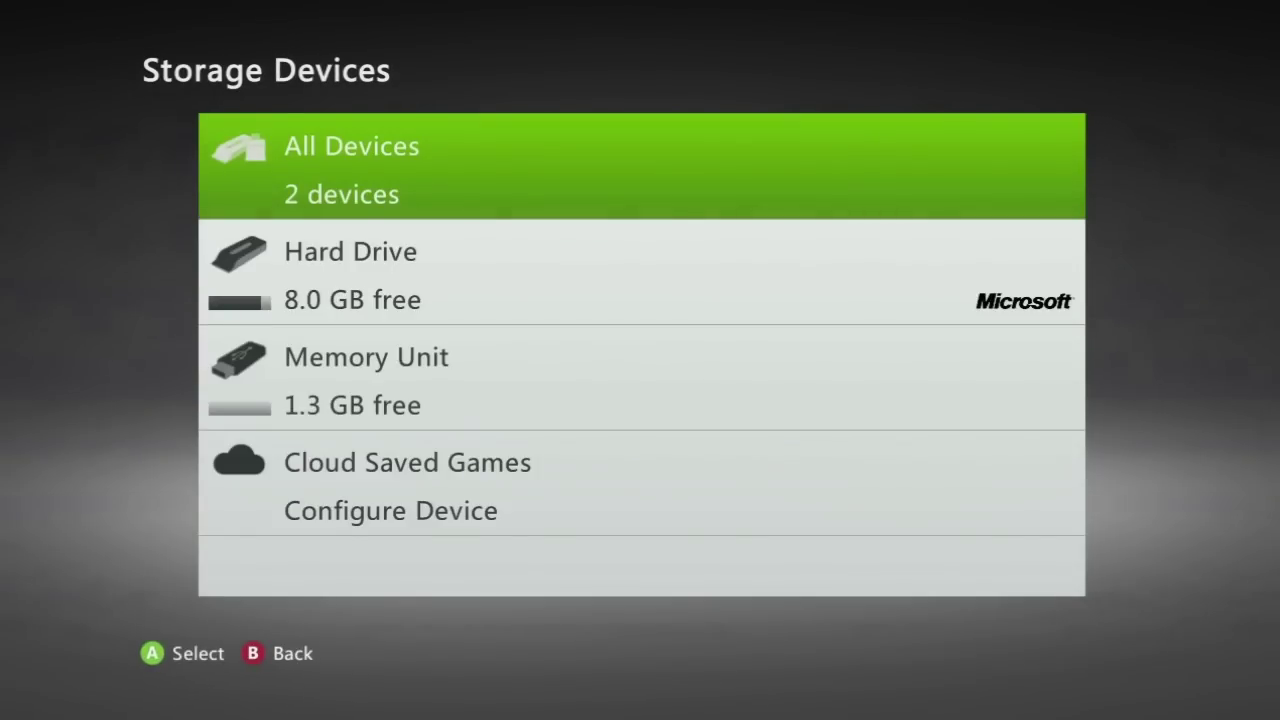
{"action": "key", "text": "Down"}
{"action": "key", "text": "Return"}
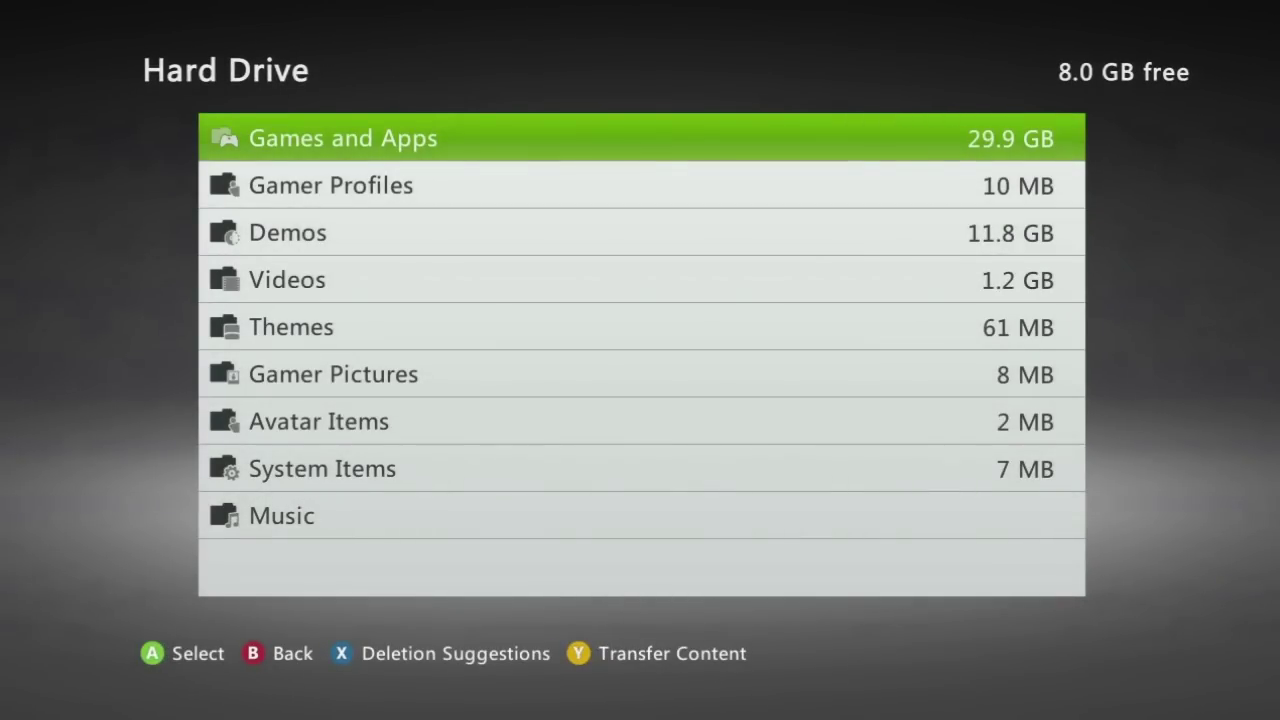
{"action": "key", "text": "Return"}
{"action": "key", "text": "Down"}
{"action": "key", "text": "Down"}
{"action": "key", "text": "Down"}
{"action": "key", "text": "Down"}
{"action": "key", "text": "Down"}
{"action": "key", "text": "Down"}
{"action": "key", "text": "Down"}
{"action": "key", "text": "Down"}
{"action": "key", "text": "Down"}
{"action": "key", "text": "Down"}
{"action": "key", "text": "Down"}
{"action": "key", "text": "Down"}
{"action": "key", "text": "Down"}
{"action": "key", "text": "Down"}
{"action": "key", "text": "Down"}
{"action": "key", "text": "Down"}
{"action": "key", "text": "Down"}
{"action": "key", "text": "Down"}
{"action": "key", "text": "Down"}
{"action": "key", "text": "Down"}
{"action": "key", "text": "Down"}
{"action": "key", "text": "Down"}
{"action": "key", "text": "Down"}
{"action": "key", "text": "Down"}
{"action": "key", "text": "Down"}
{"action": "key", "text": "Down"}
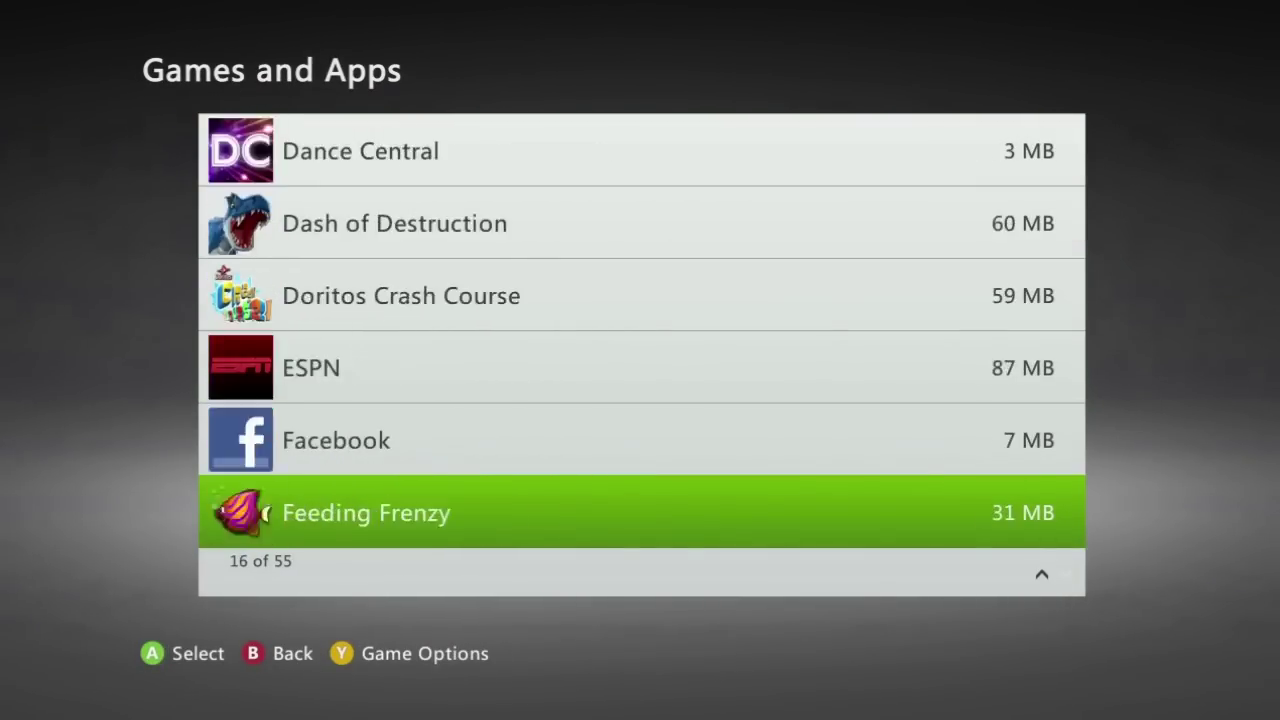
{"action": "key", "text": "Return"}
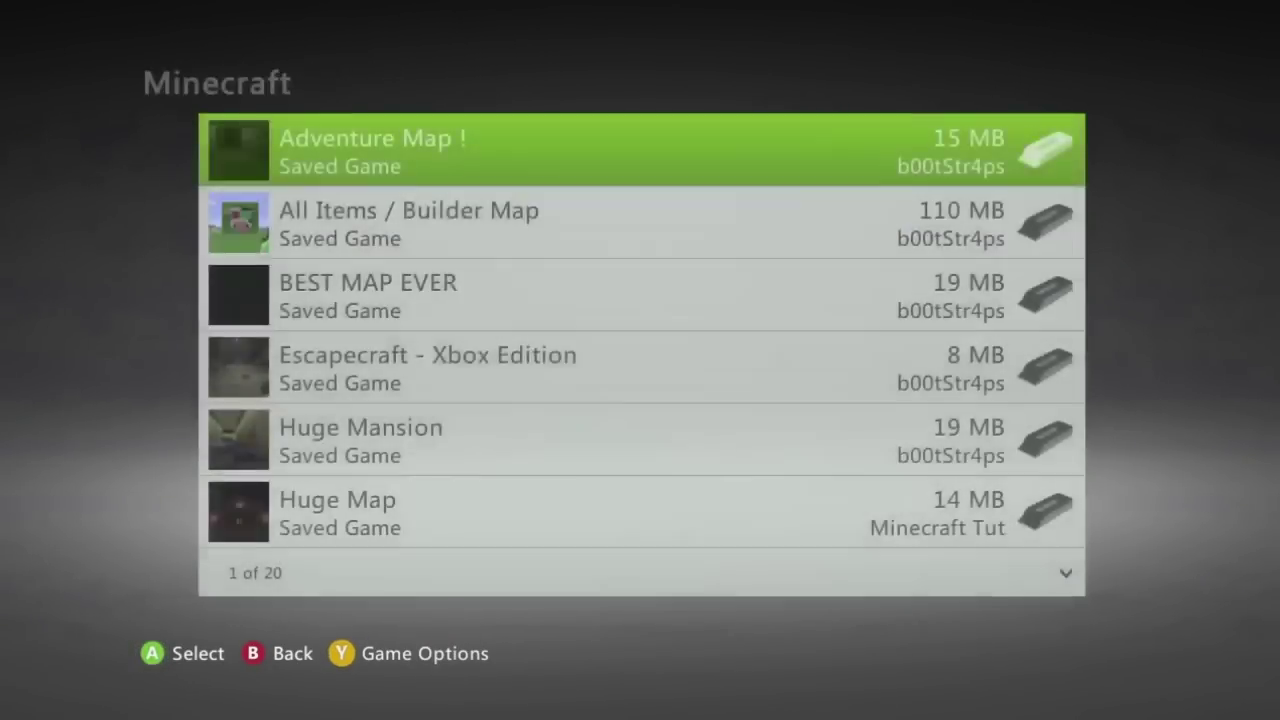
{"action": "key", "text": "Down"}
{"action": "key", "text": "Down"}
{"action": "key", "text": "Down"}
{"action": "key", "text": "Down"}
{"action": "key", "text": "Down"}
{"action": "key", "text": "Down"}
{"action": "key", "text": "Down"}
{"action": "key", "text": "Down"}
{"action": "key", "text": "Down"}
{"action": "key", "text": "Down"}
{"action": "key", "text": "Down"}
{"action": "key", "text": "Down"}
{"action": "key", "text": "Down"}
{"action": "key", "text": "Down"}
{"action": "key", "text": "Down"}
{"action": "key", "text": "Down"}
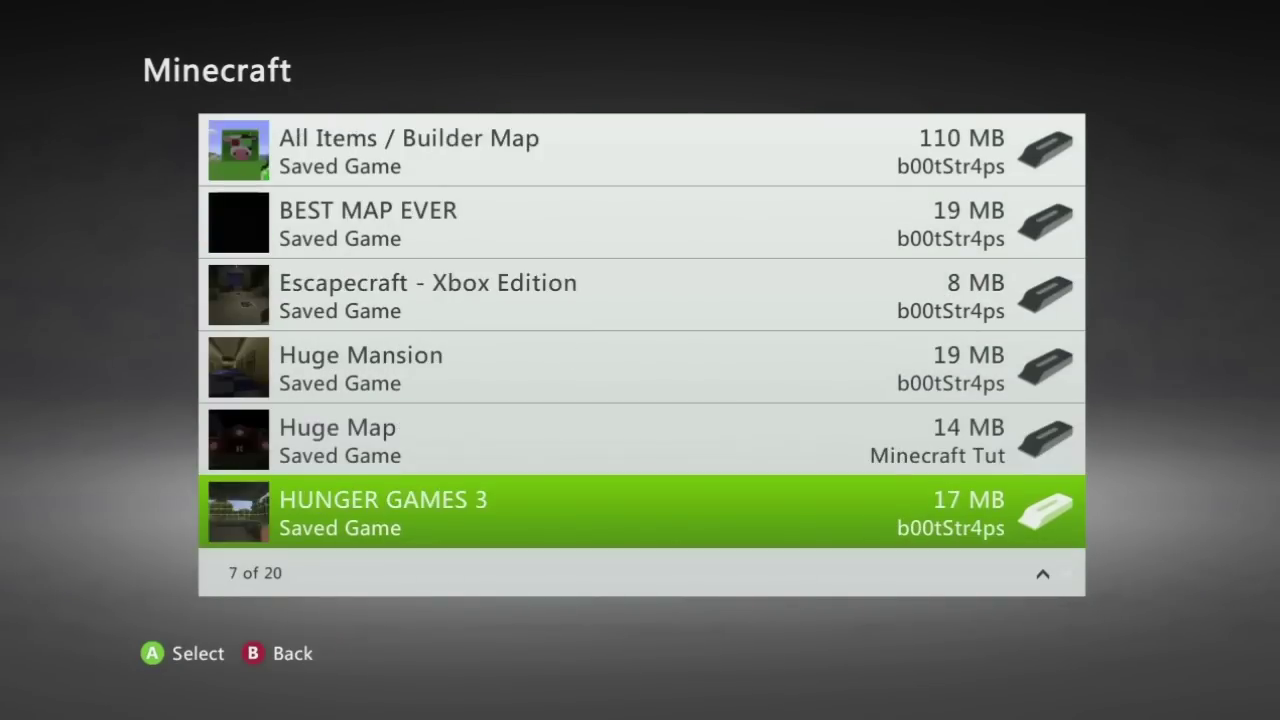
{"action": "key", "text": "Down"}
{"action": "key", "text": "Down"}
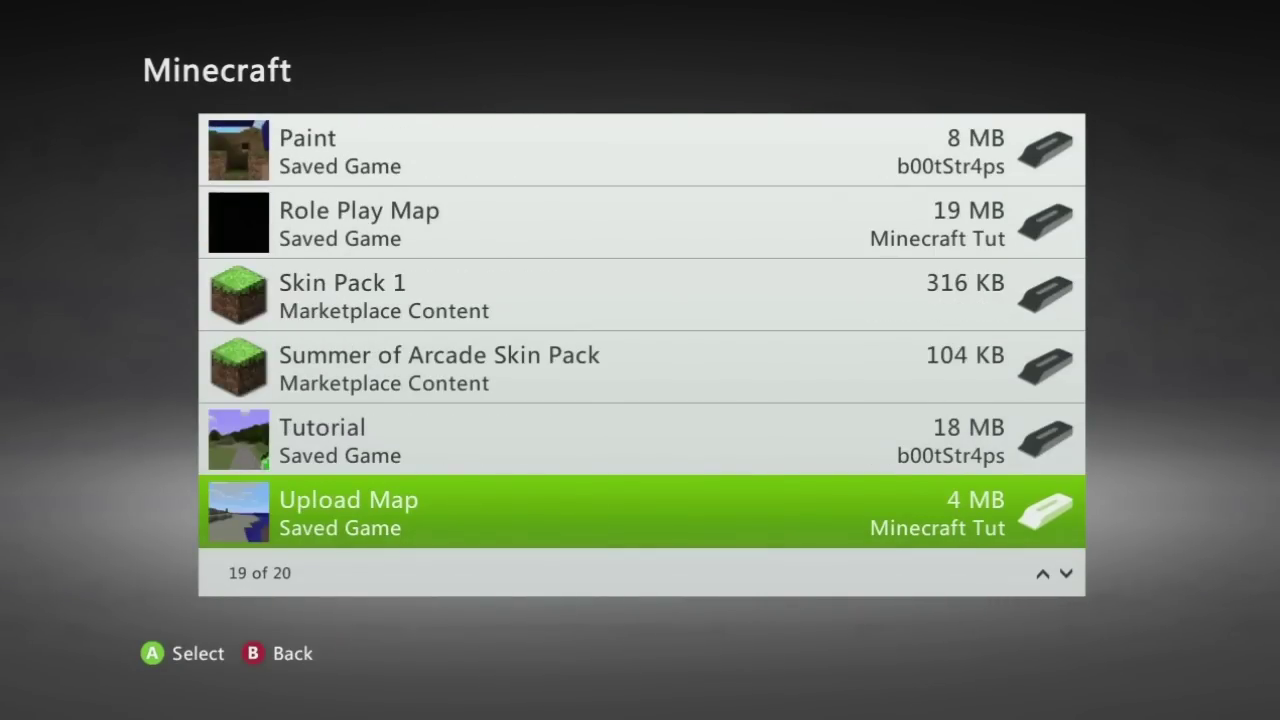
Copy the 4 MB Upload Map save to the memory unit and return to the hard drive overview
{"action": "key", "text": "Return"}
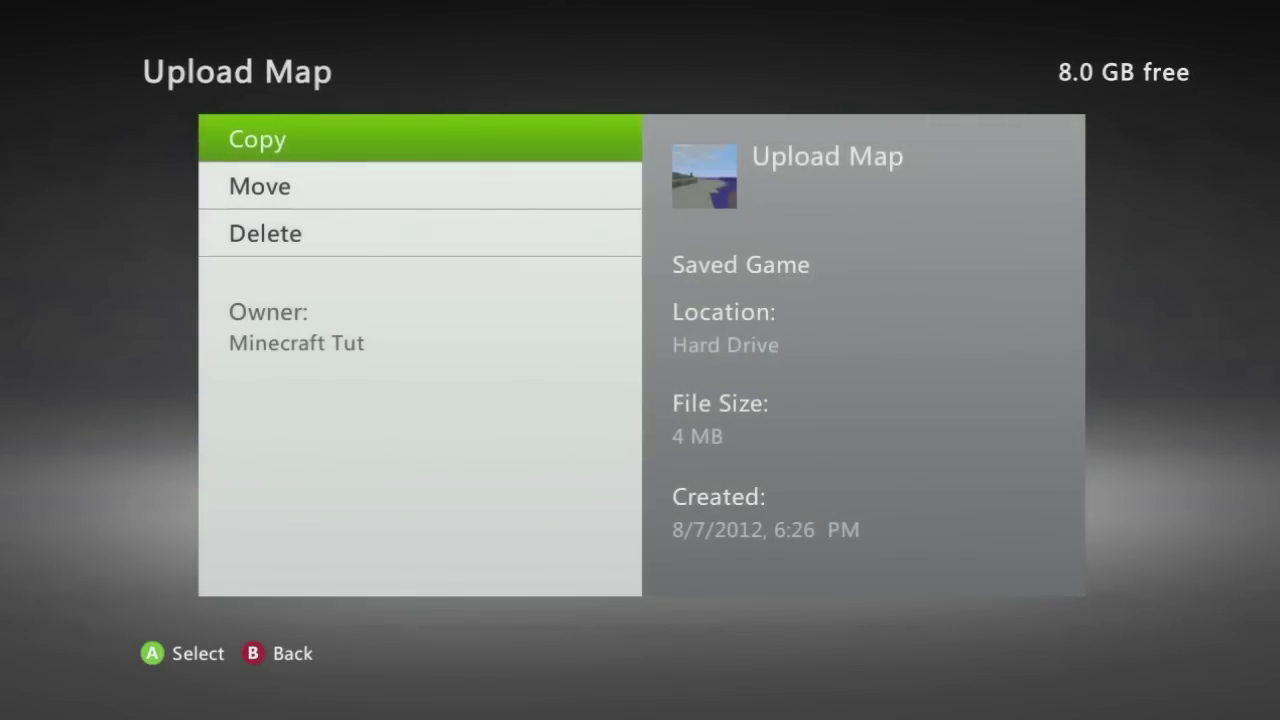
{"action": "key", "text": "Return"}
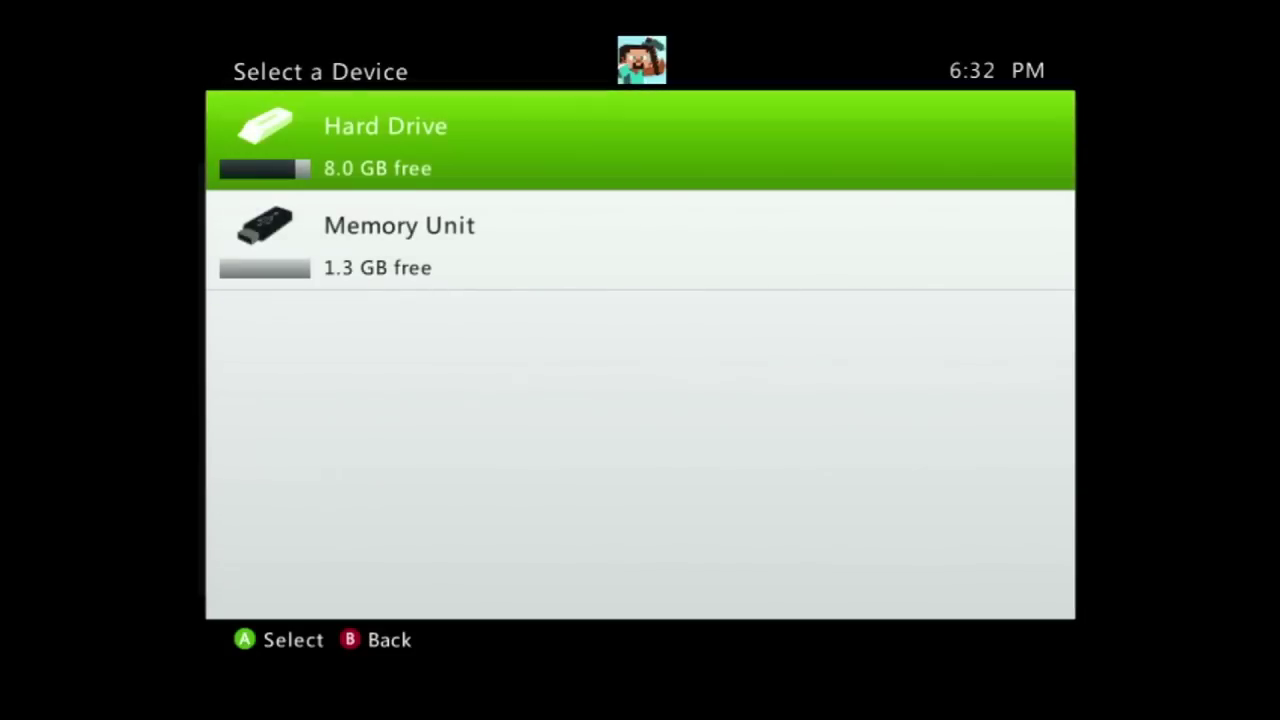
{"action": "key", "text": "Down"}
{"action": "key", "text": "Return"}
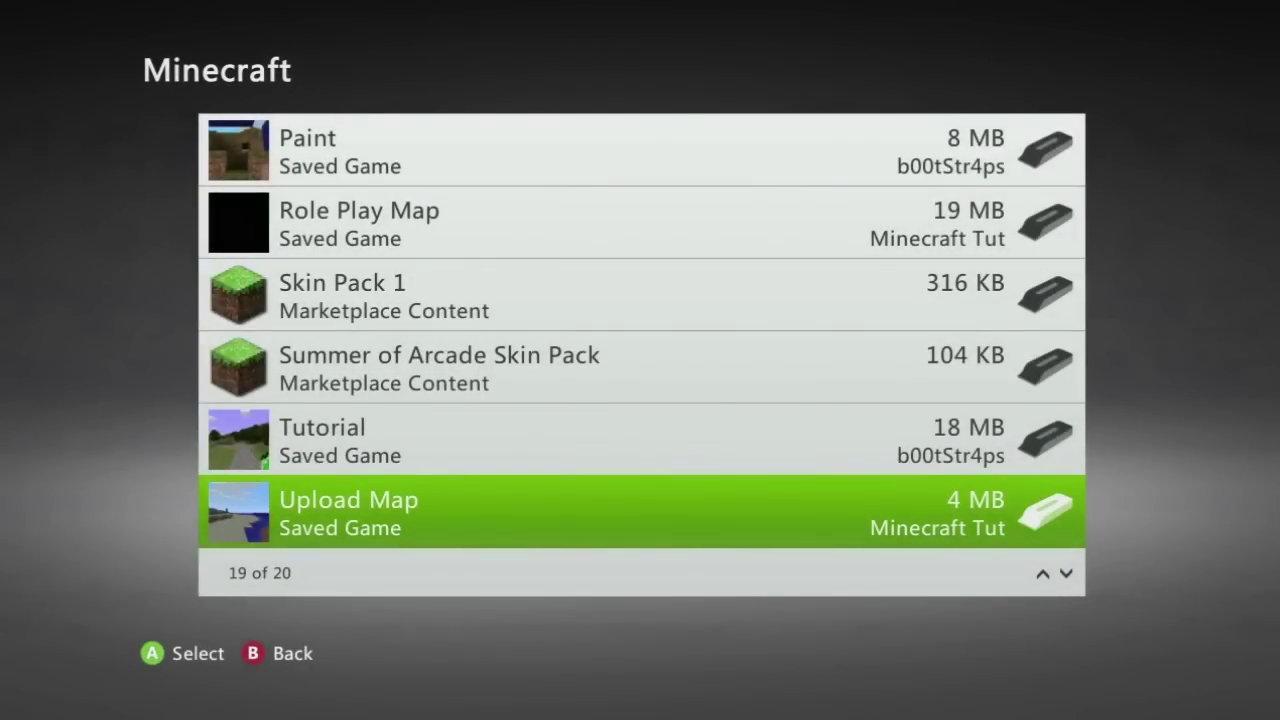
{"action": "key", "text": "Escape"}
{"action": "key", "text": "Escape"}
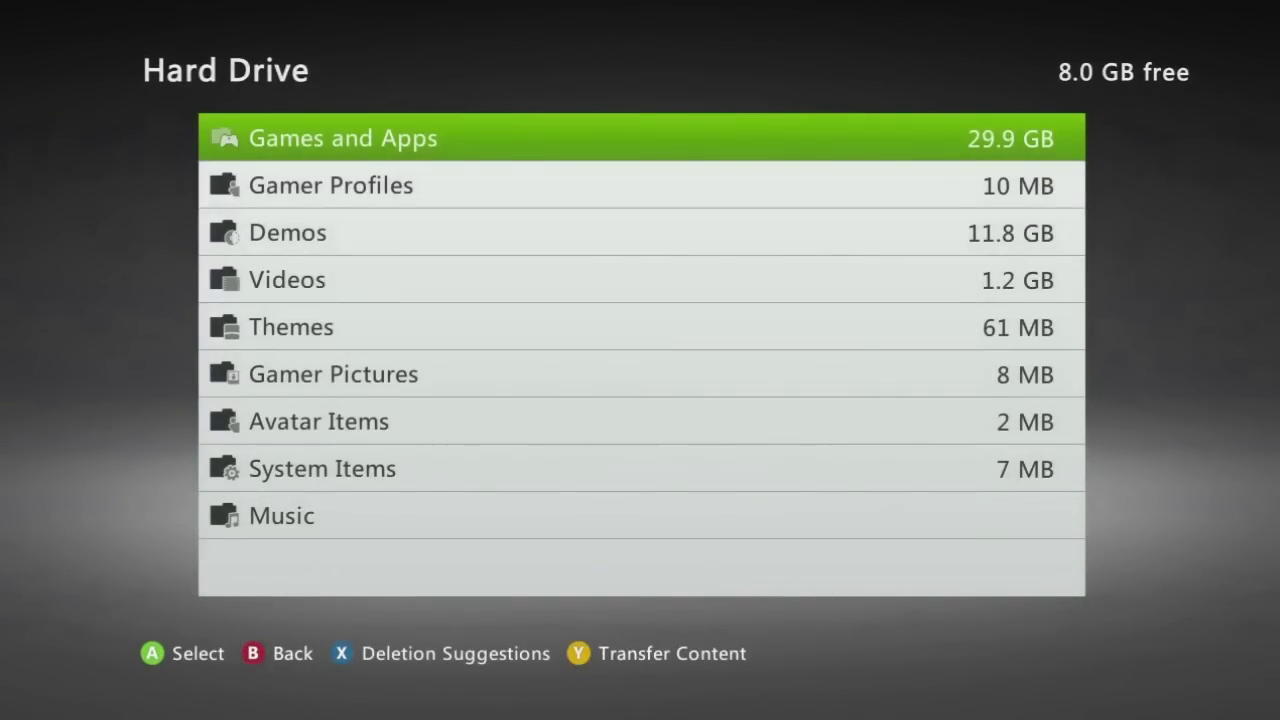
{"action": "key", "text": "Escape"}
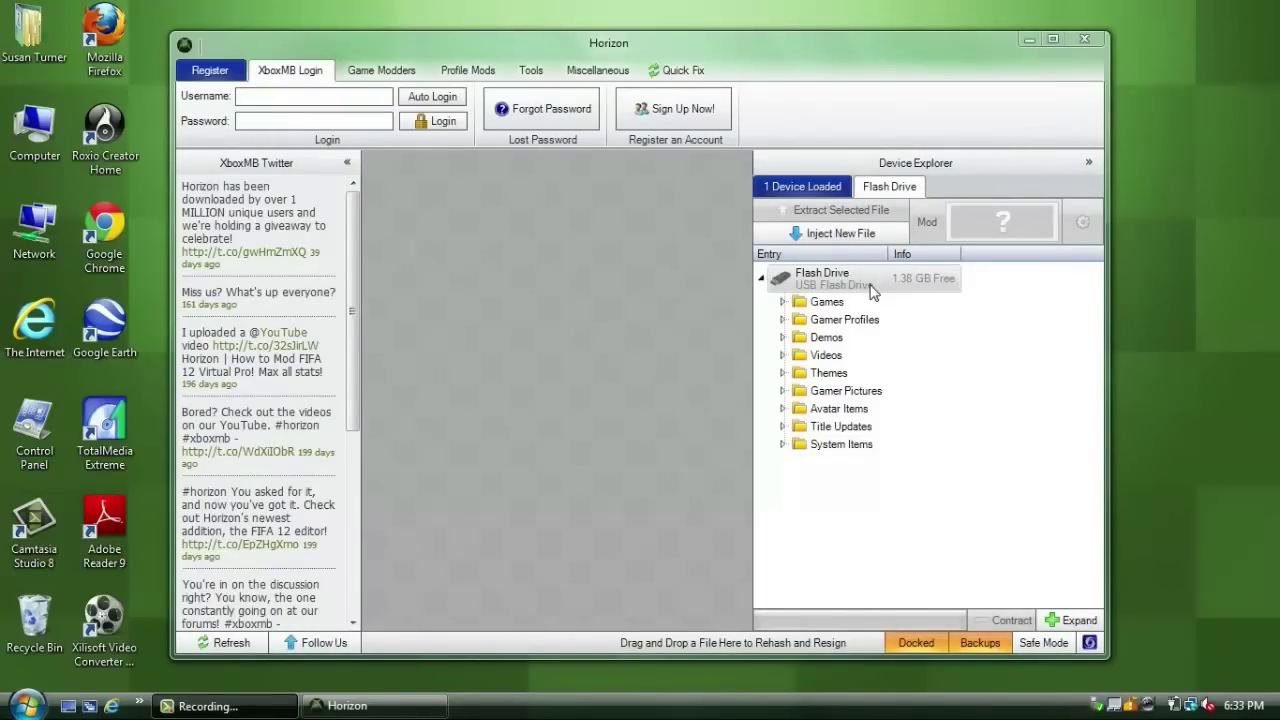
Extract Upload Map from the flash drive's Games > Minecraft folder to the desktop as Save20120807222657.bin
{"action": "left_click", "coordinate": [782, 302]}
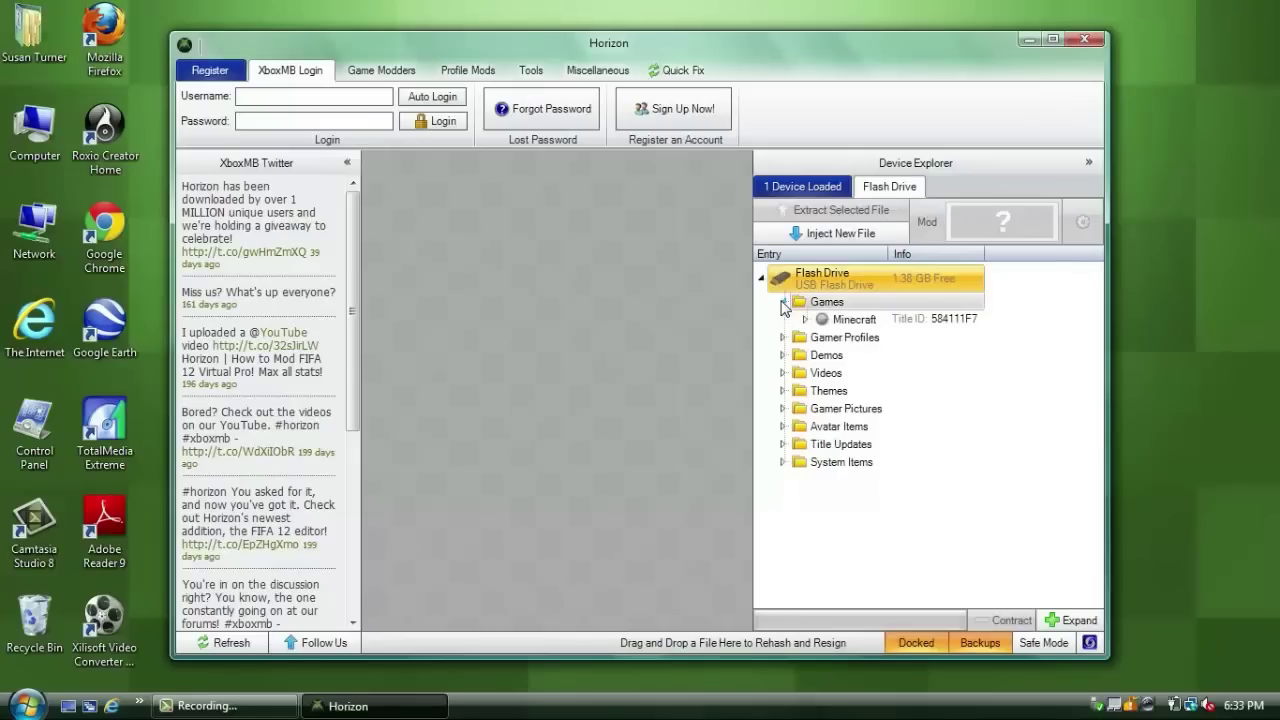
{"action": "left_click", "coordinate": [806, 320]}
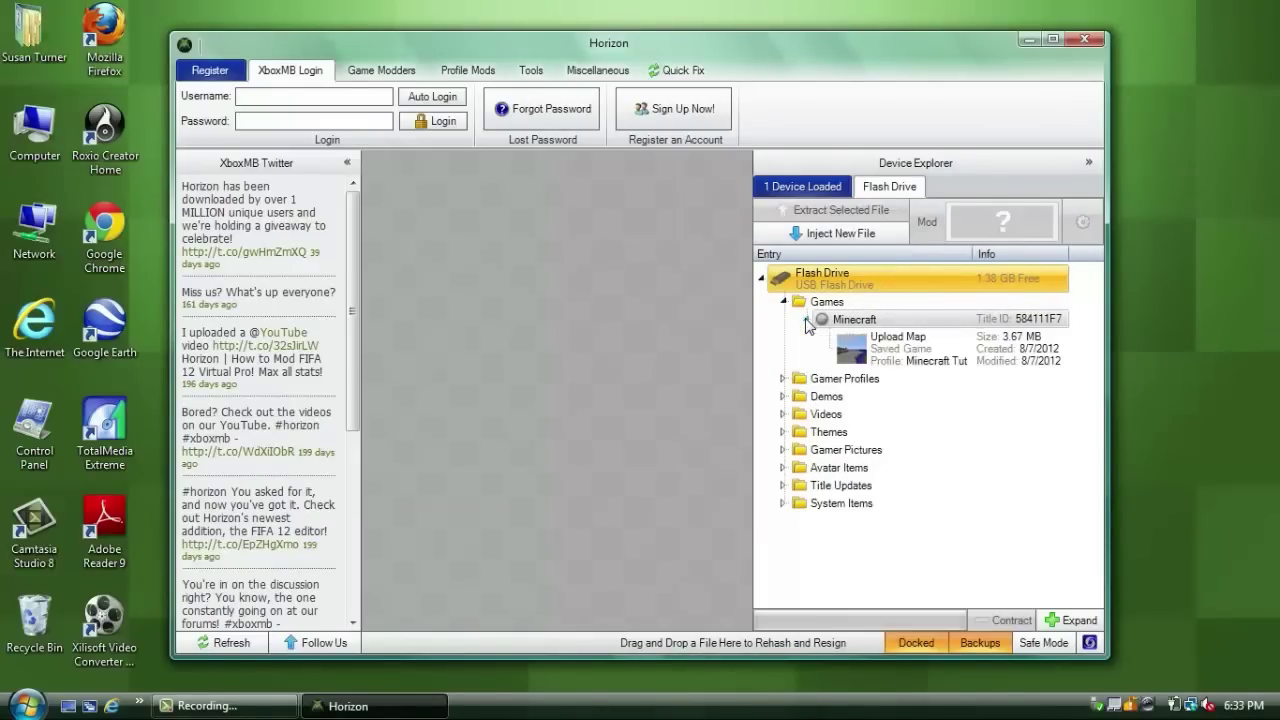
{"action": "left_click", "coordinate": [865, 350]}
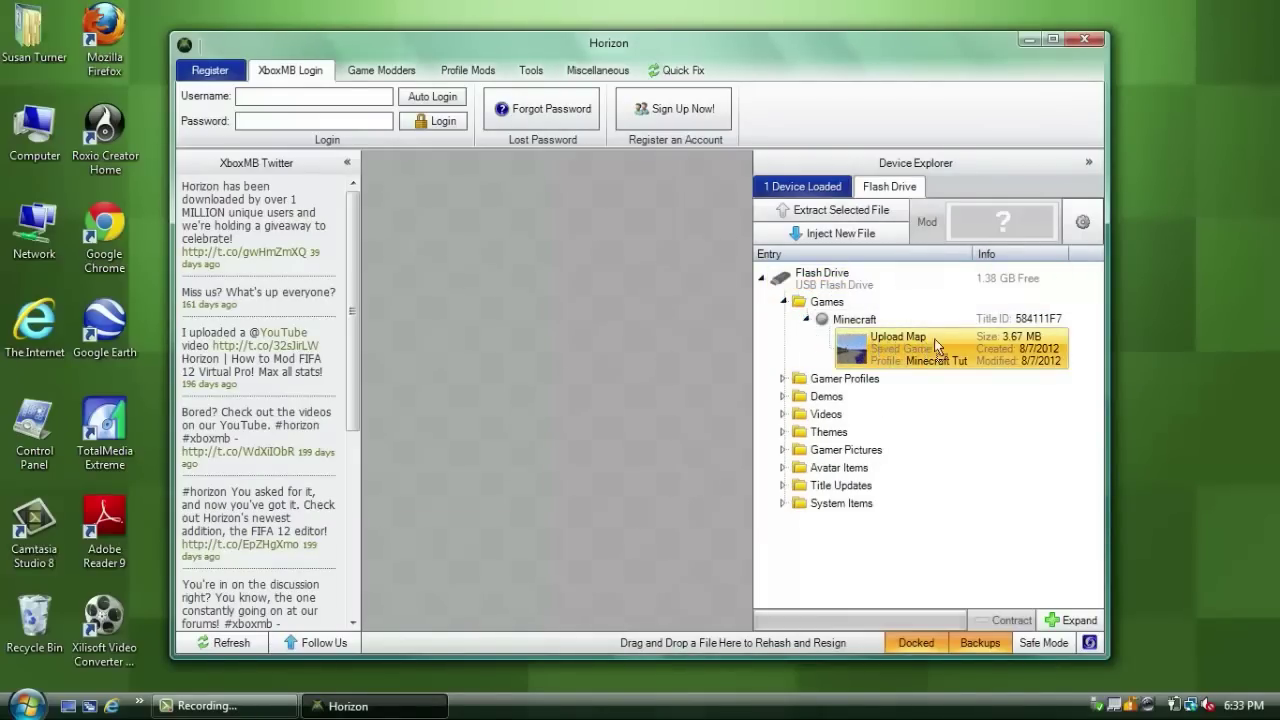
{"action": "left_click", "coordinate": [1174, 305]}
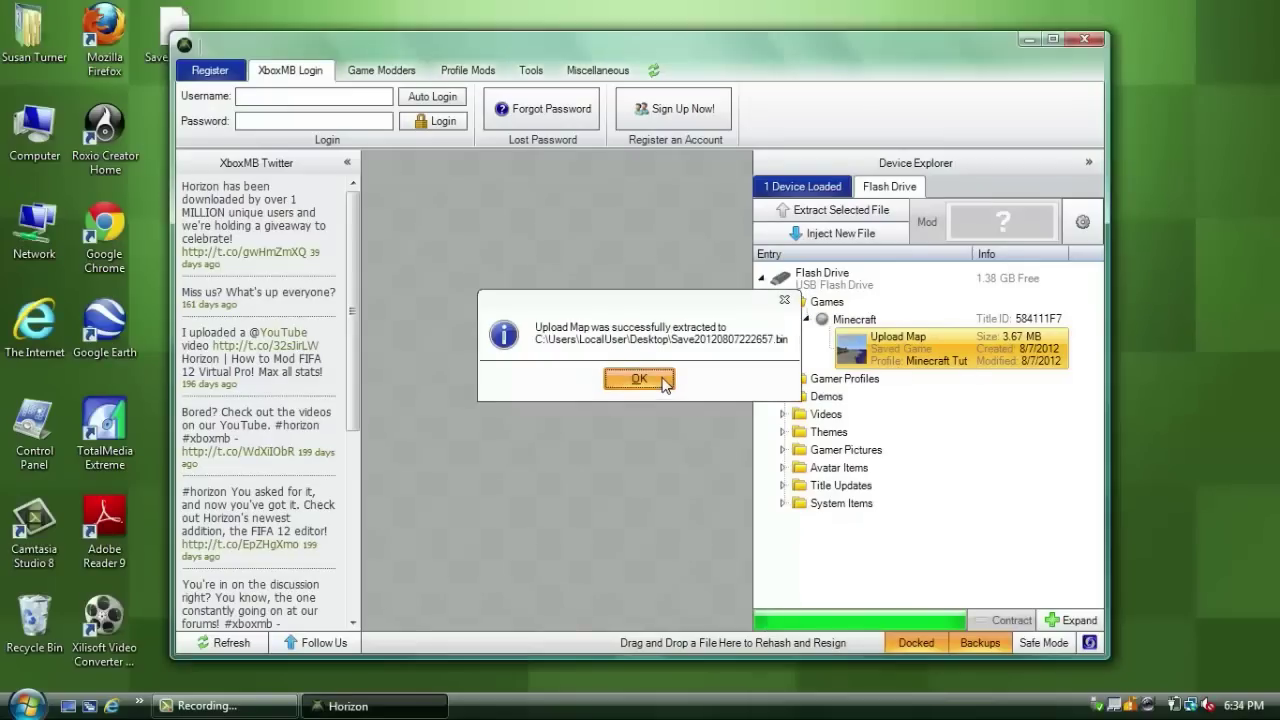
{"action": "left_click", "coordinate": [662, 381]}
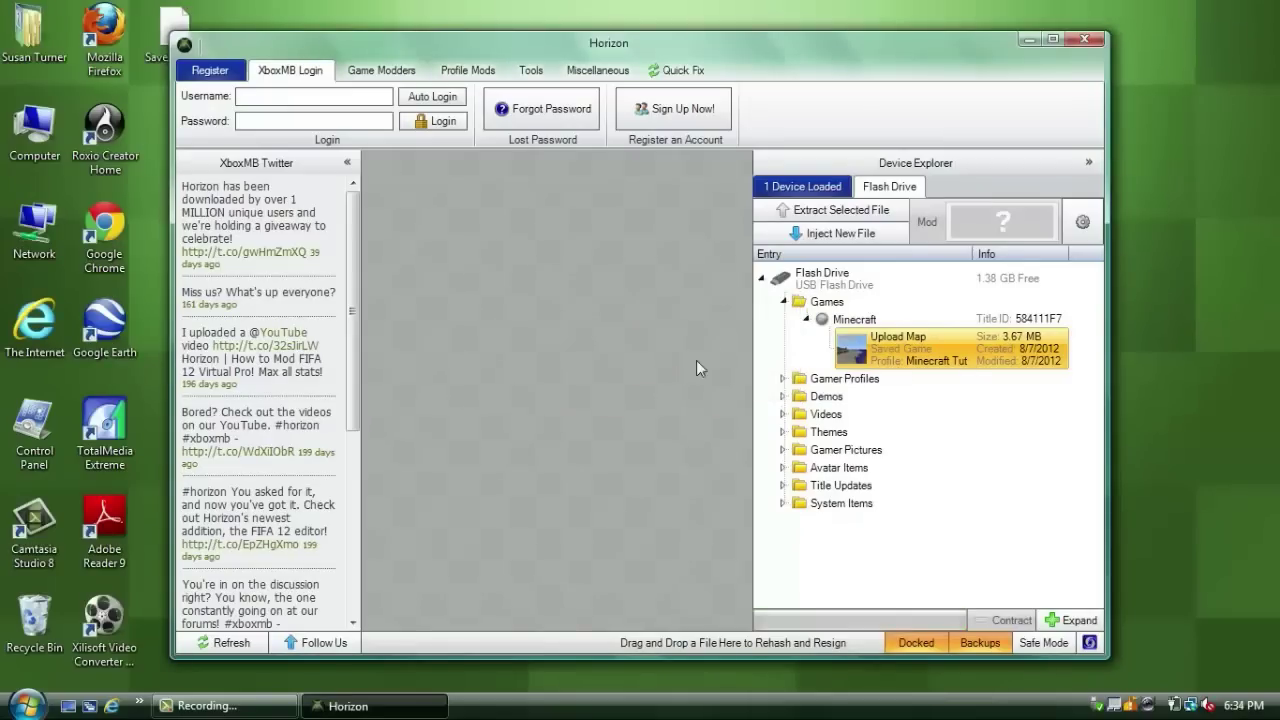
{"action": "left_click", "coordinate": [1027, 40]}
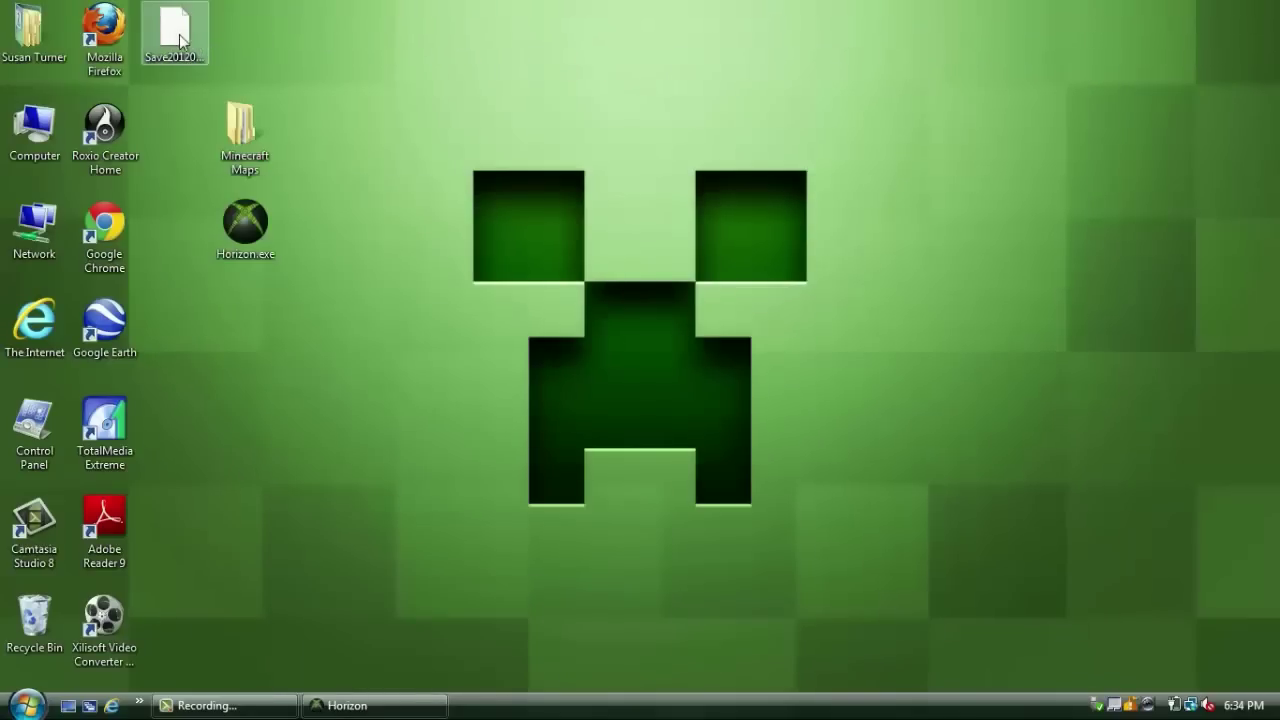